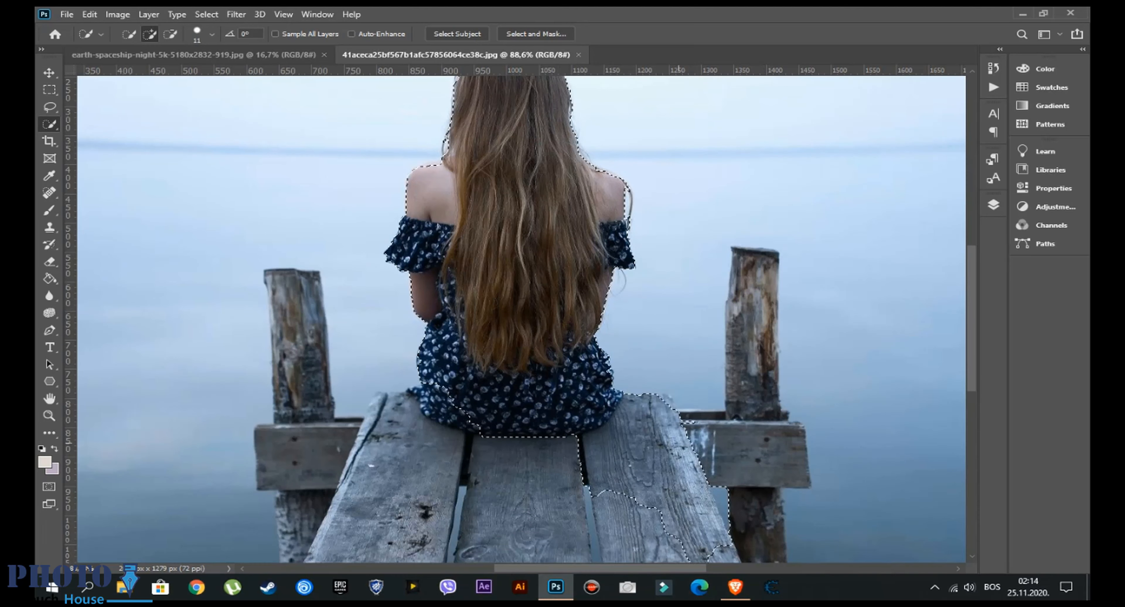
Extend the quick selection over the right post, its crossbeam, and the middle and right planks of the pier
mouse_move(710, 442)
left_mouse_down()
mouse_move(761, 436)
mouse_move(756, 289)
left_mouse_up()
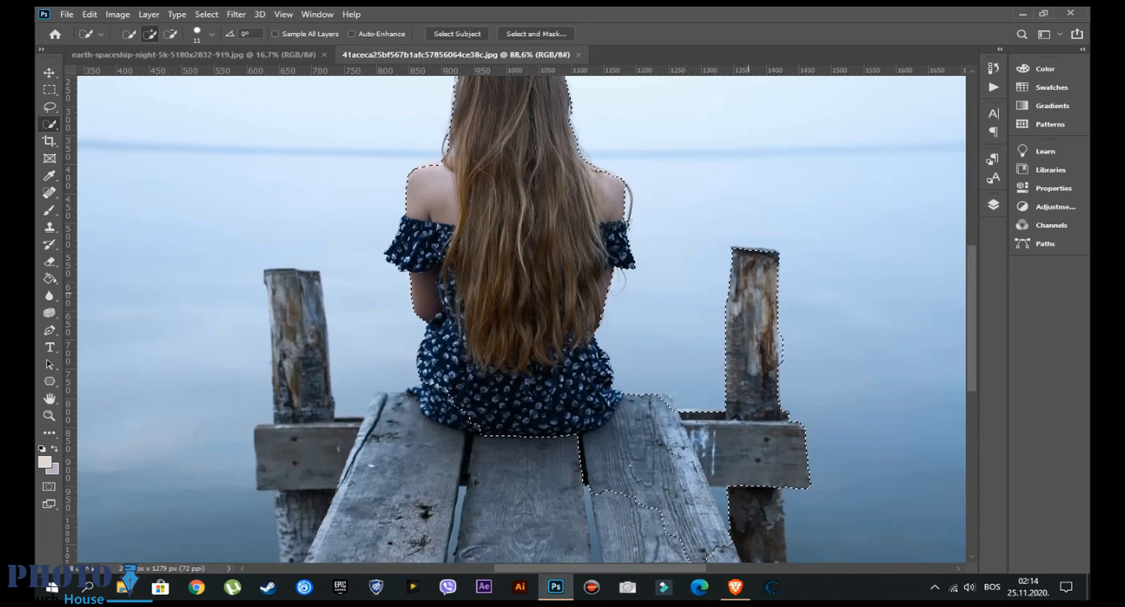
scroll(753, 471, "down", 2)
scroll(753, 473, "down", 2)
left_click_drag(753, 472, 528, 480)
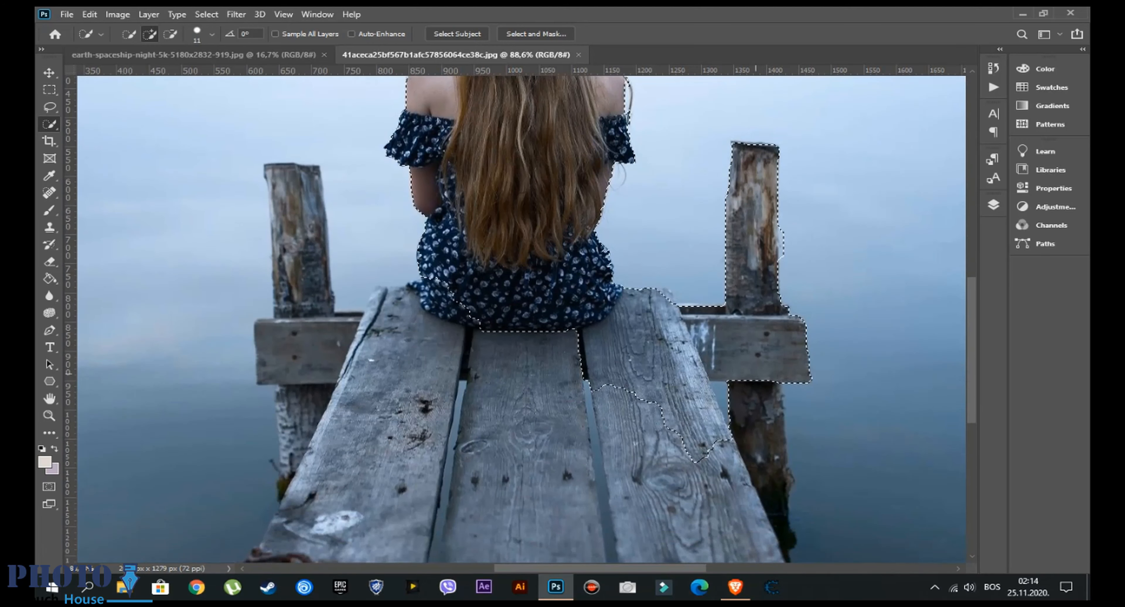
Add the left plank, the left crossbeam and the upper left post to the selection
mouse_move(454, 371)
left_mouse_down()
mouse_move(411, 371)
mouse_move(376, 477)
left_mouse_up()
mouse_move(349, 350)
left_mouse_down()
mouse_move(284, 349)
mouse_move(296, 270)
left_mouse_up()
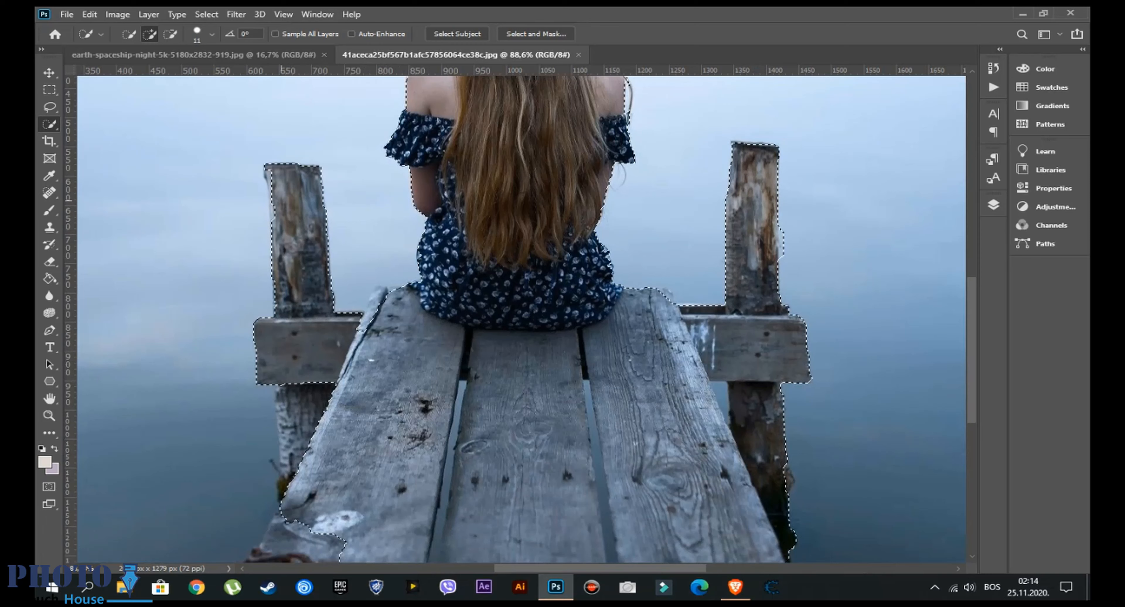
left_click_drag(269, 174, 270, 218)
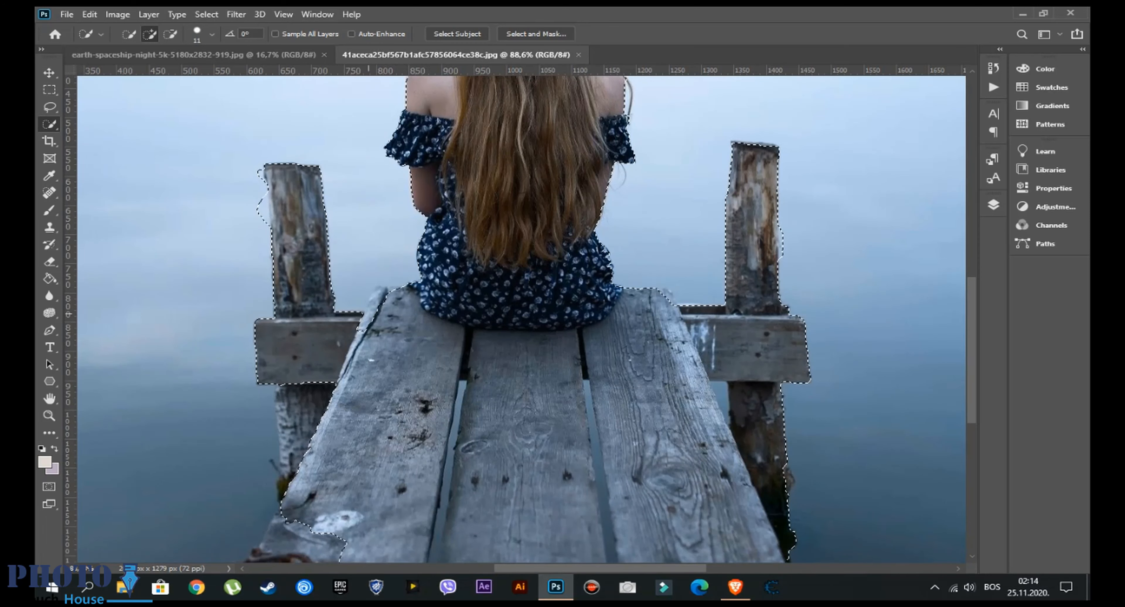
left_click_drag(382, 297, 359, 332)
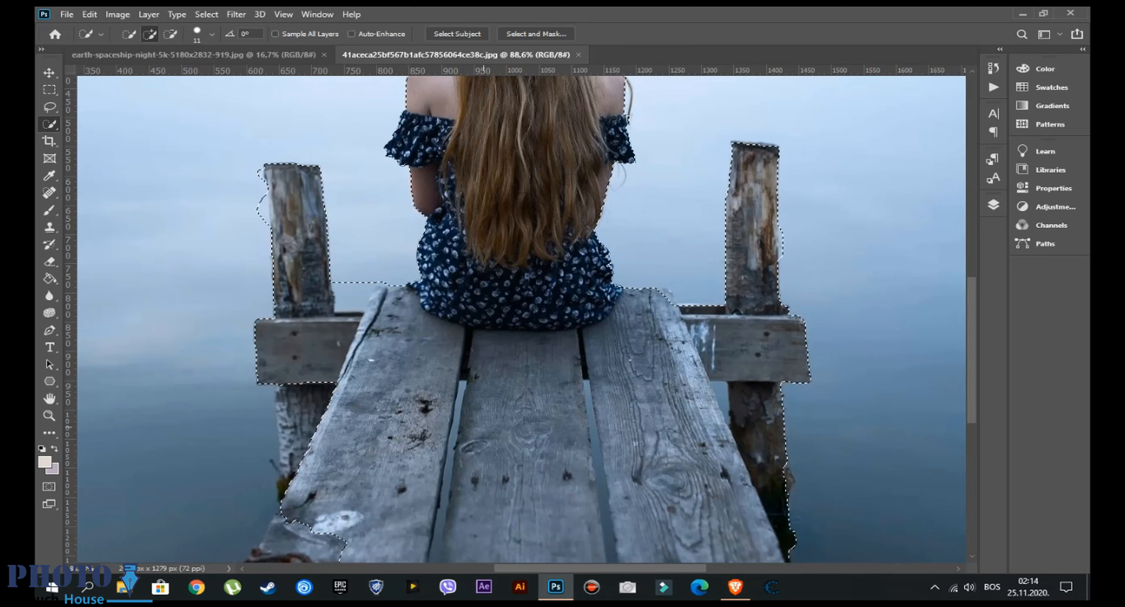
Add the lower left post and the remaining bottom-left corner of the pier to the selection
scroll(520, 319, "down", 3)
left_click(281, 425)
left_click_drag(308, 297, 295, 376)
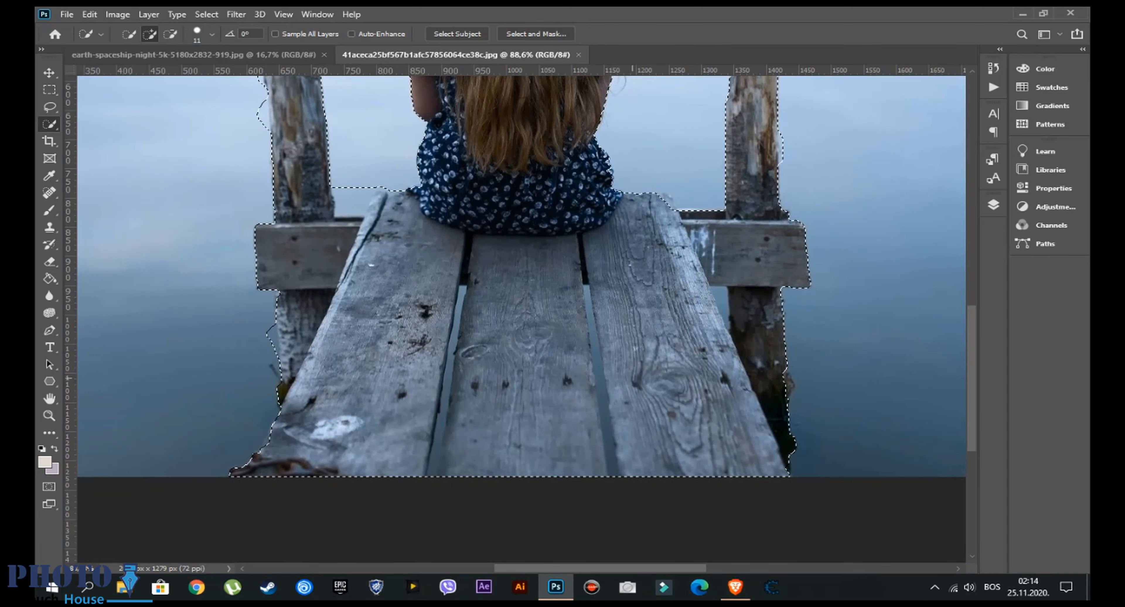
scroll(516, 305, "down", 4)
scroll(533, 240, "up", 2)
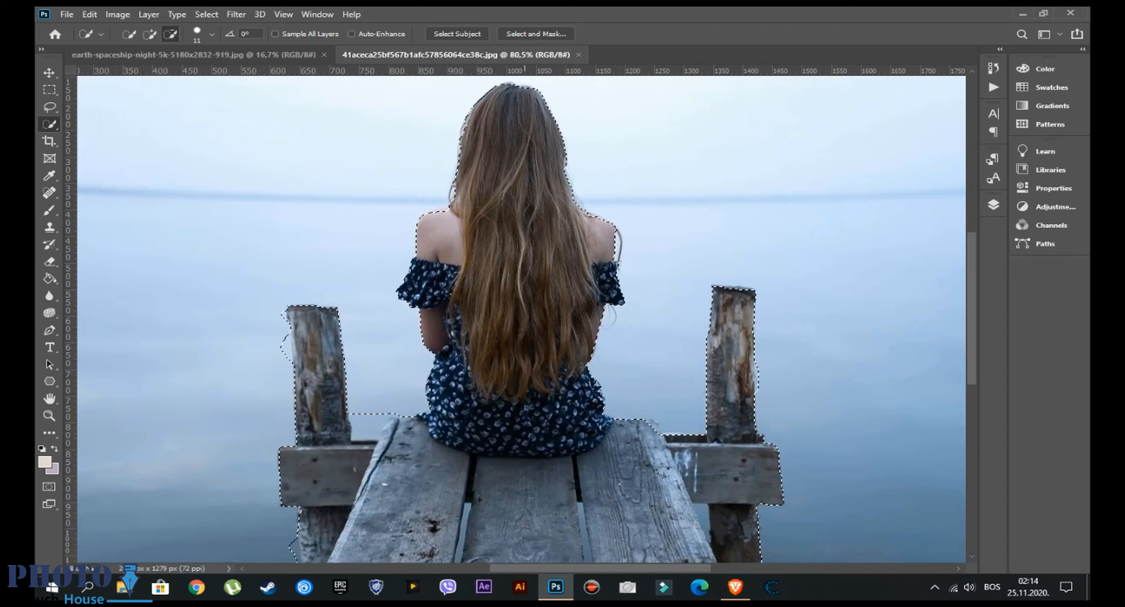
scroll(520, 319, "down", 1)
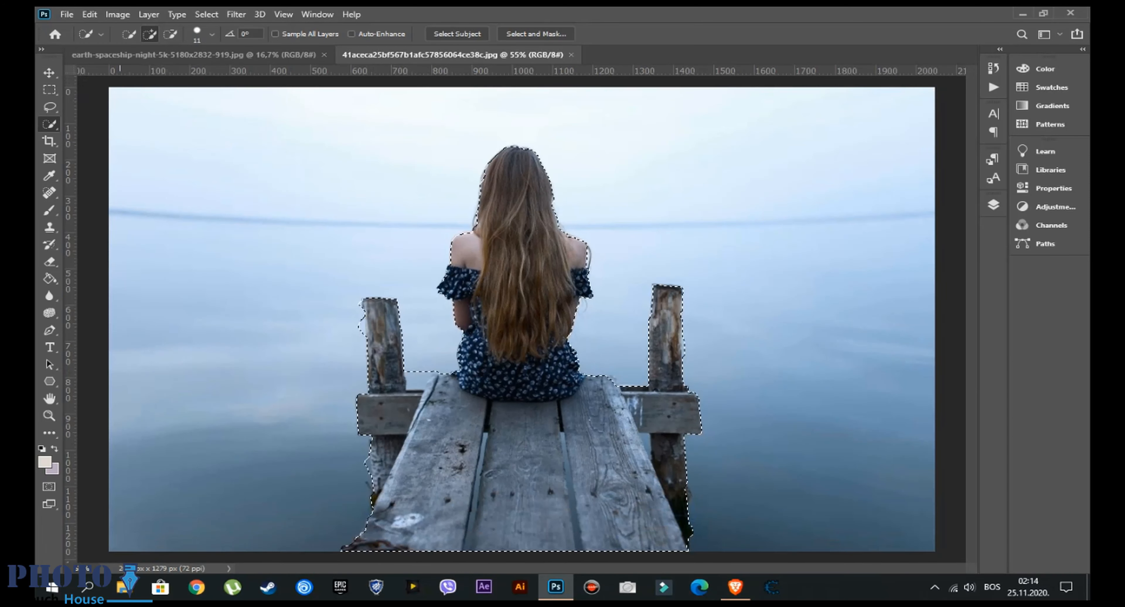
Move the selected girl and pier into the earth-spaceship image, placing them at the bottom centre
key("v")
key("shift+Left")
key("shift+Left")
left_click_drag(511, 273, 526, 387)
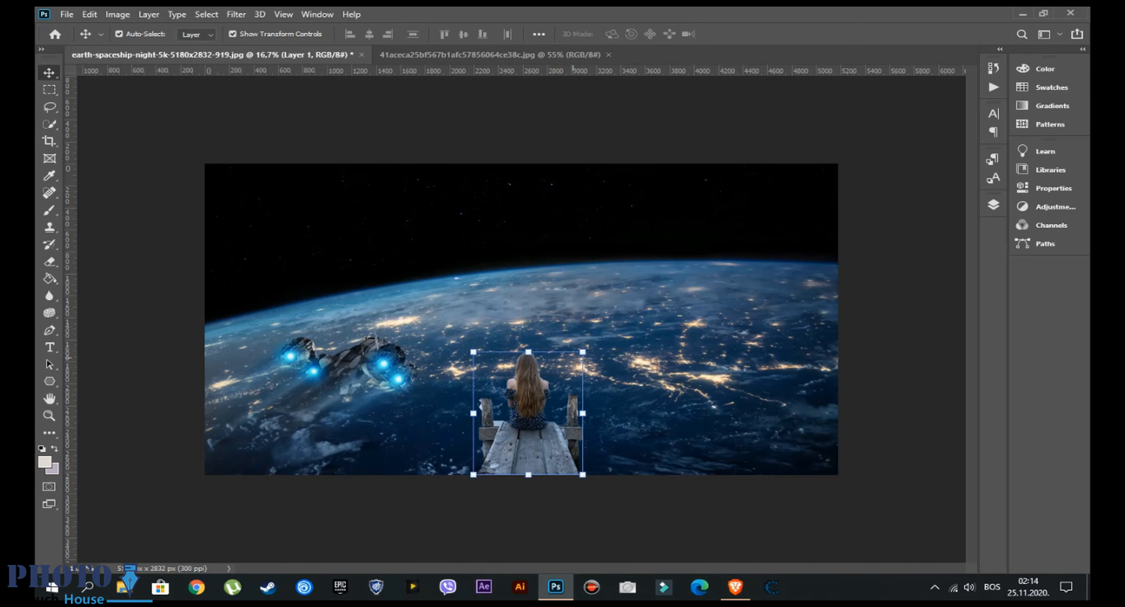
Scale the girl and pier layer to 147.40% and reposition it at the bottom centre of the image
key("ctrl+t")
left_click_drag(582, 351, 680, 318)
left_click_drag(548, 416, 520, 394)
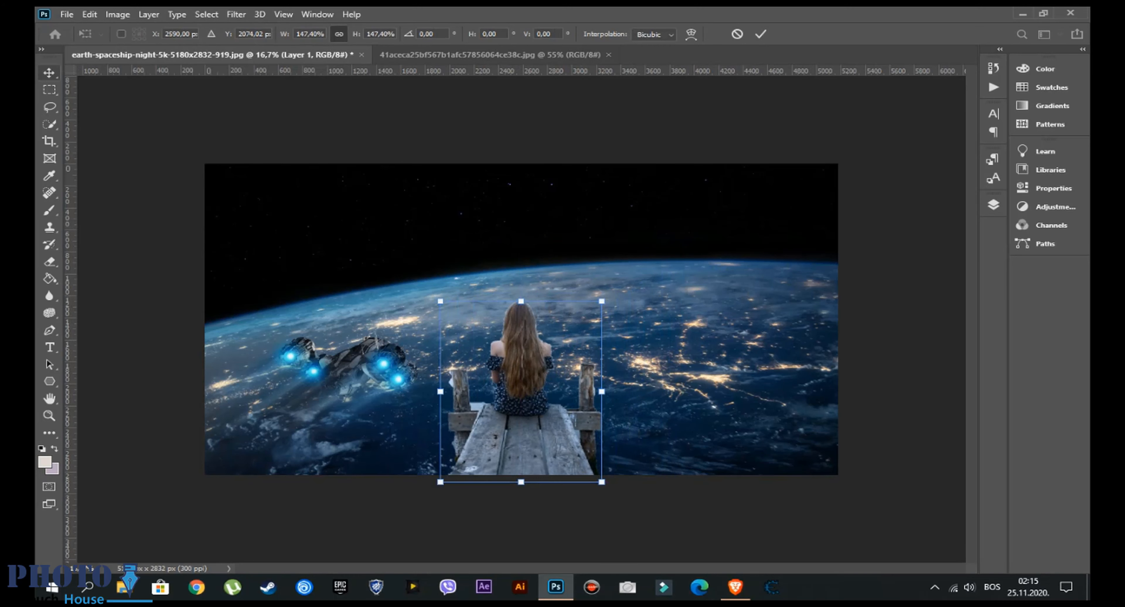
key("Return")
Add a layer mask to Layer 1
scroll(532, 538, "up", 9)
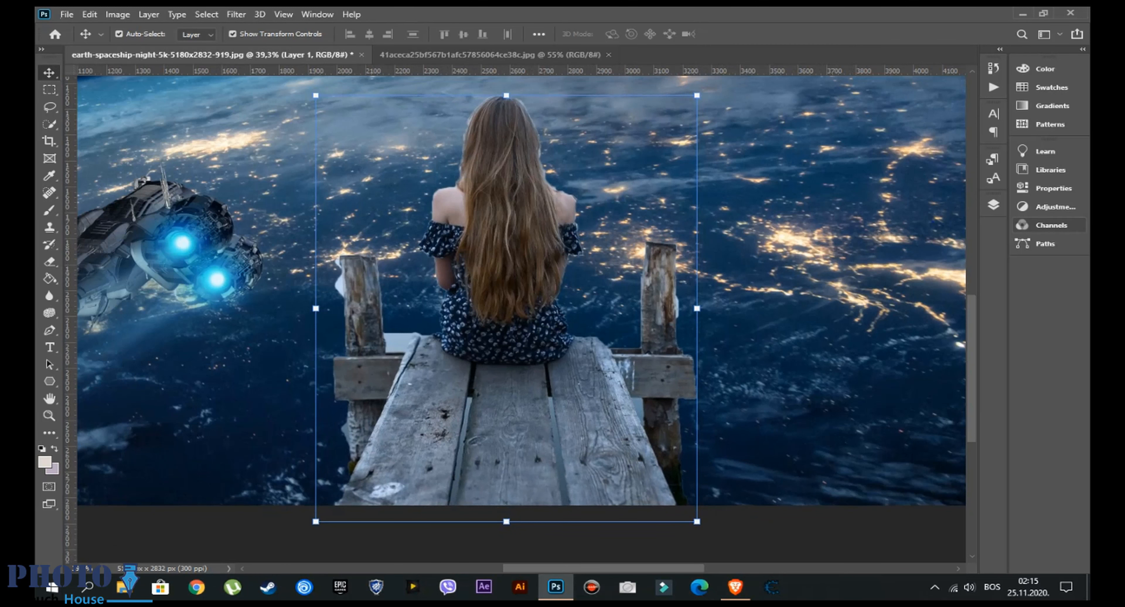
left_click(993, 205)
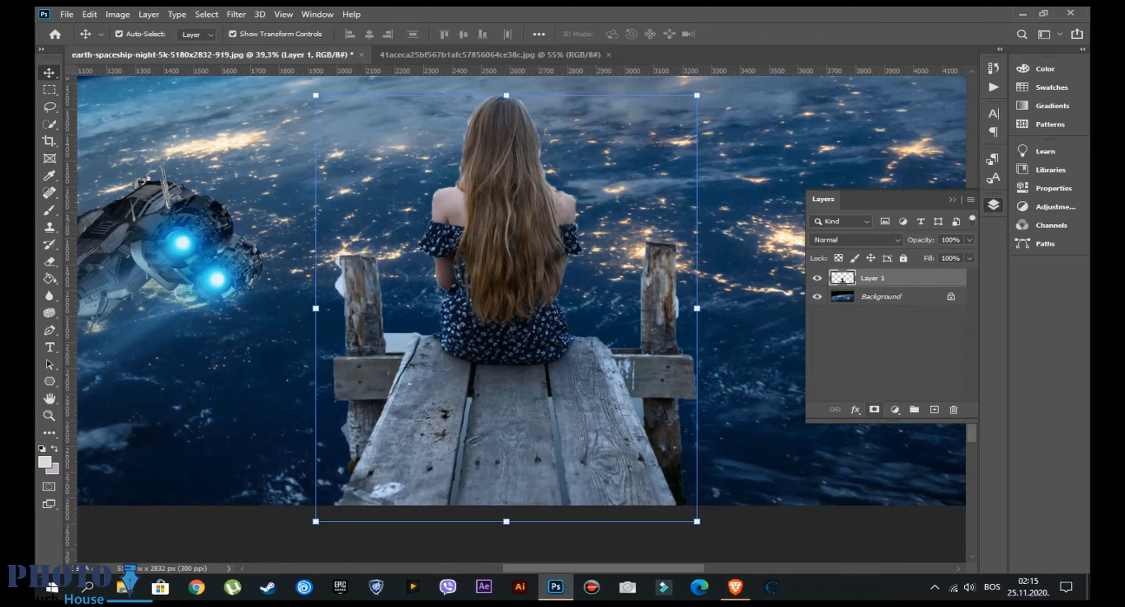
left_click(874, 410)
Paint black on the mask with a soft brush at 80% opacity to hide the pale patches beside the left post
key("b")
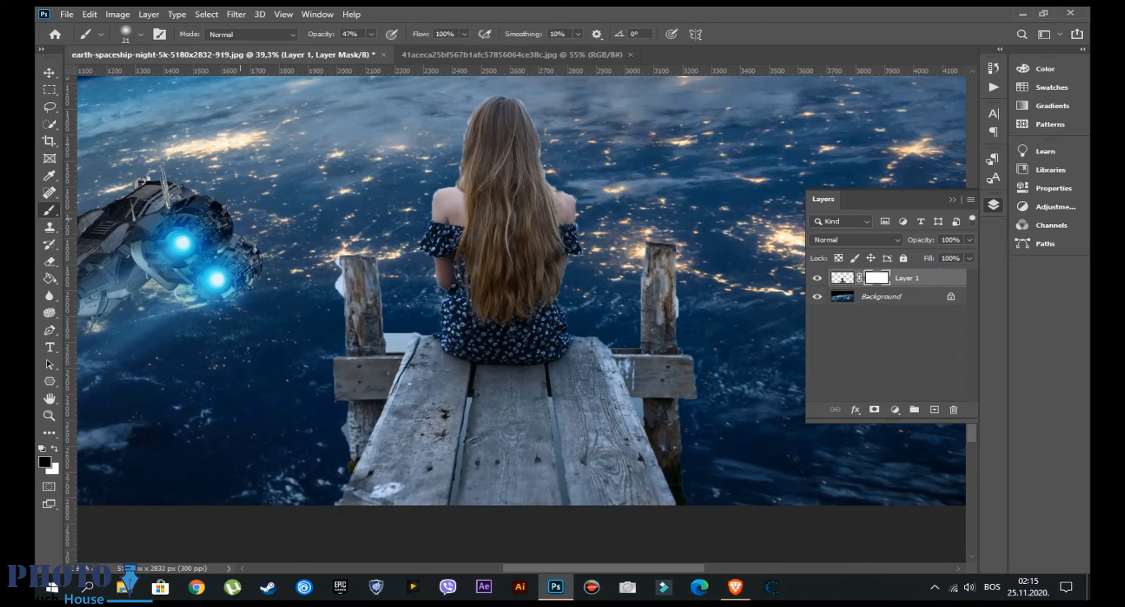
right_click(246, 218)
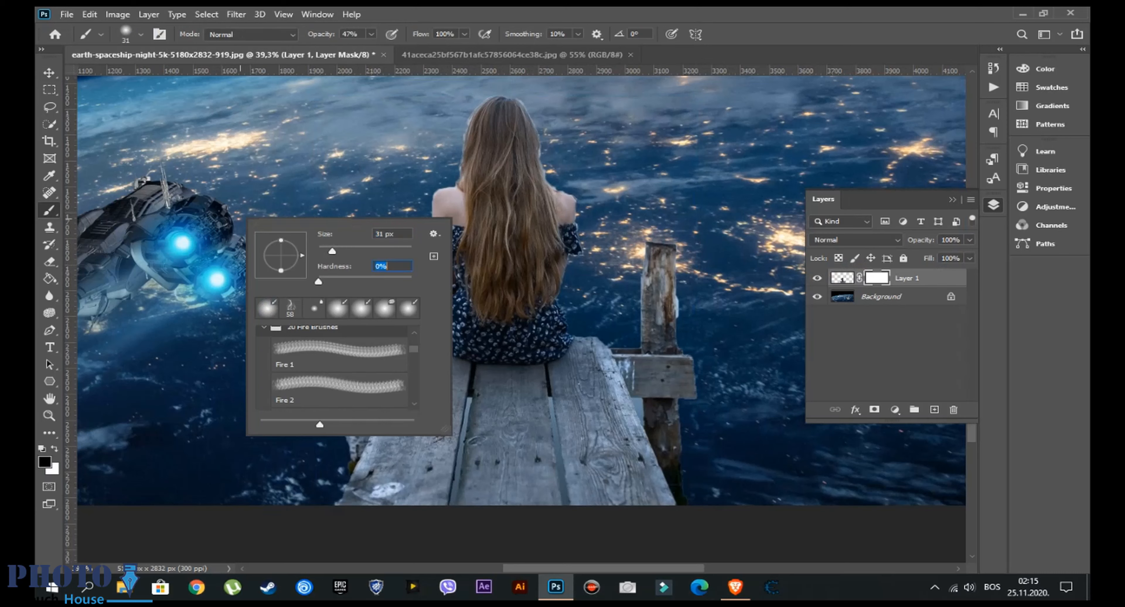
left_click(371, 34)
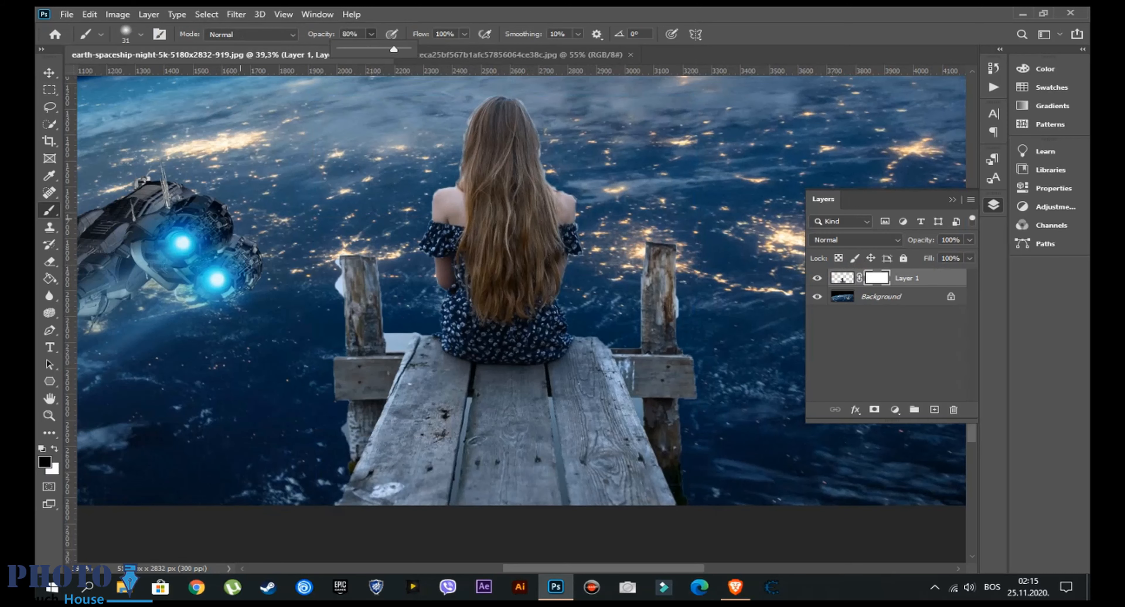
scroll(321, 295, "up", 13)
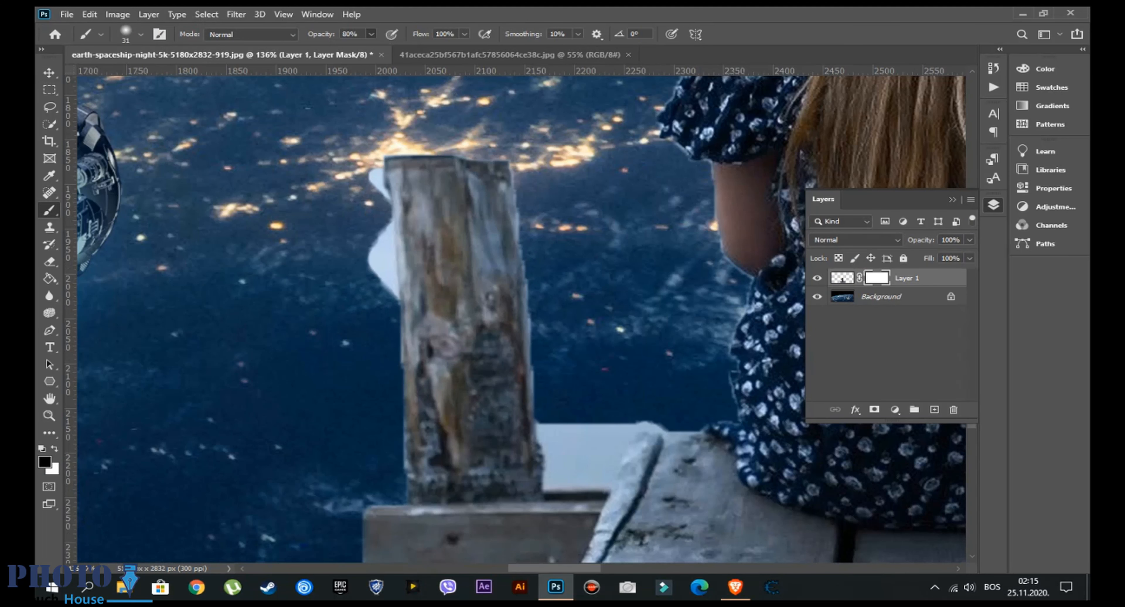
left_click_drag(380, 214, 379, 325)
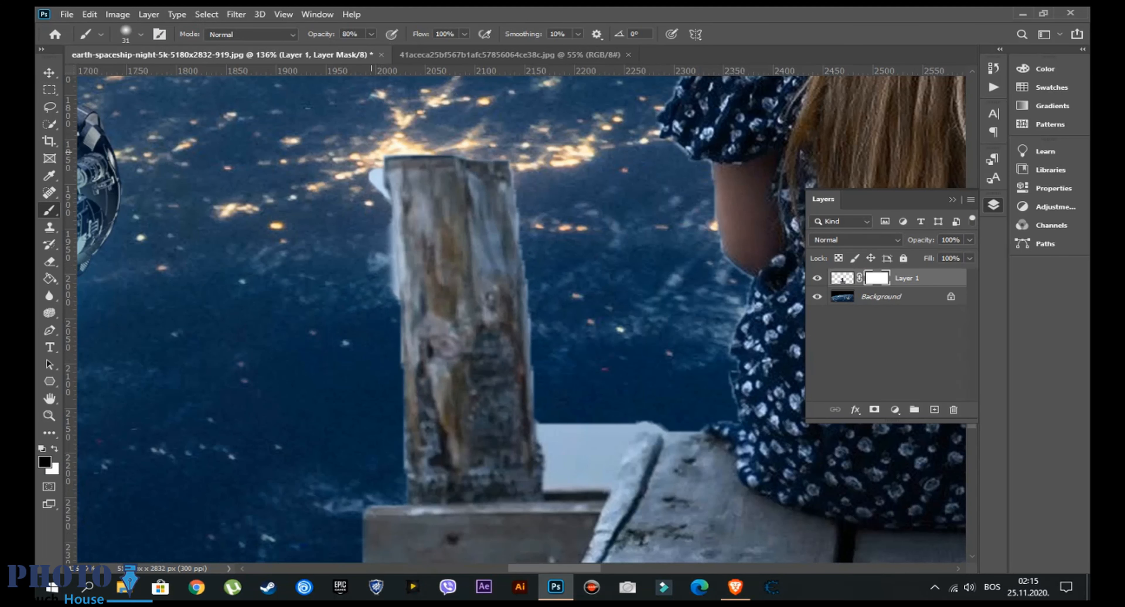
left_click_drag(371, 173, 397, 337)
Set the brush opacity to 100% and mask away the remaining fringe along both edges of the upper left post
left_click(371, 34)
left_click_drag(379, 48, 389, 49)
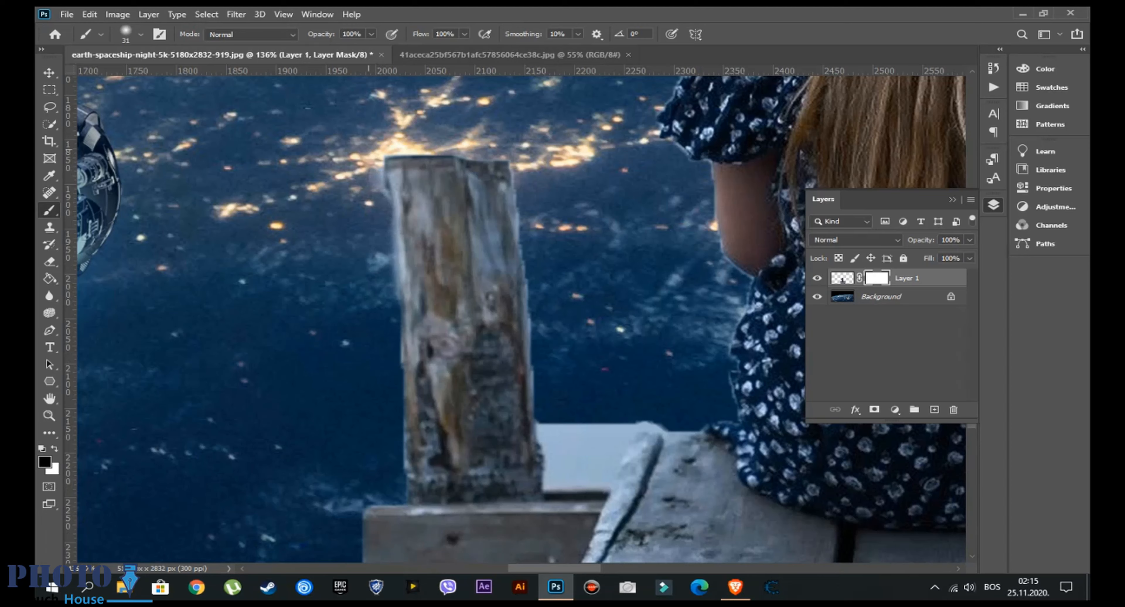
mouse_move(375, 182)
left_mouse_down()
mouse_move(393, 214)
mouse_move(397, 347)
left_mouse_up()
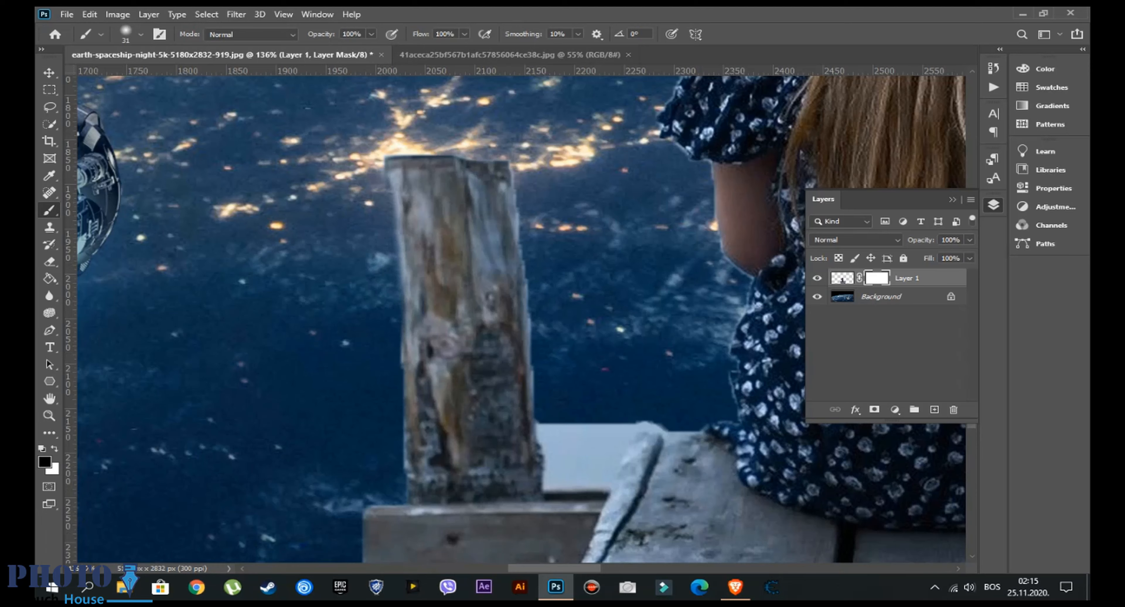
left_click_drag(389, 159, 407, 397)
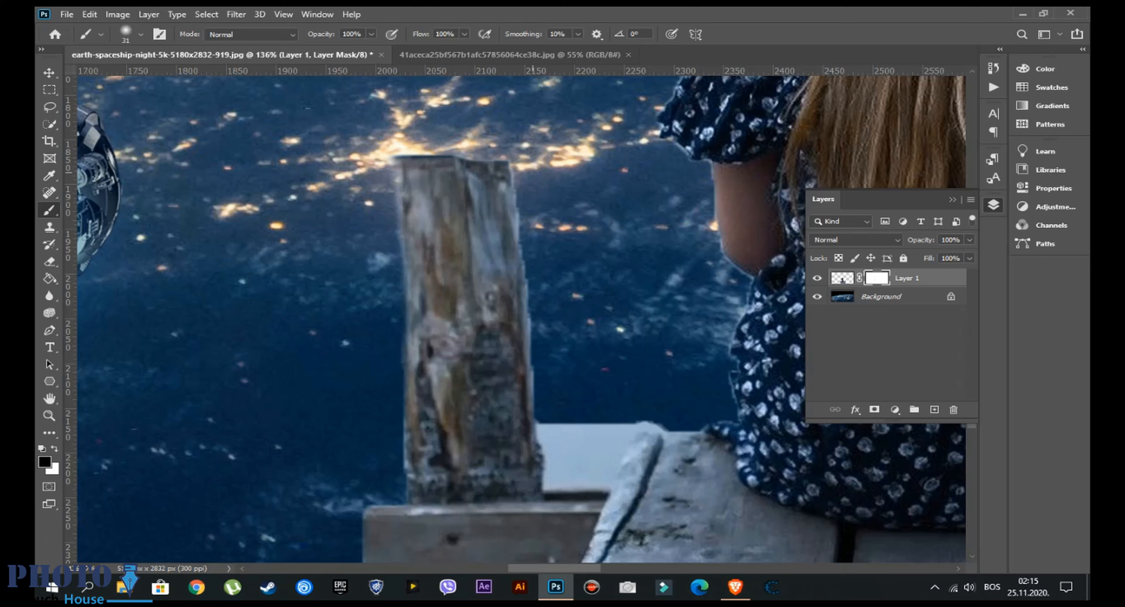
left_click_drag(518, 220, 542, 437)
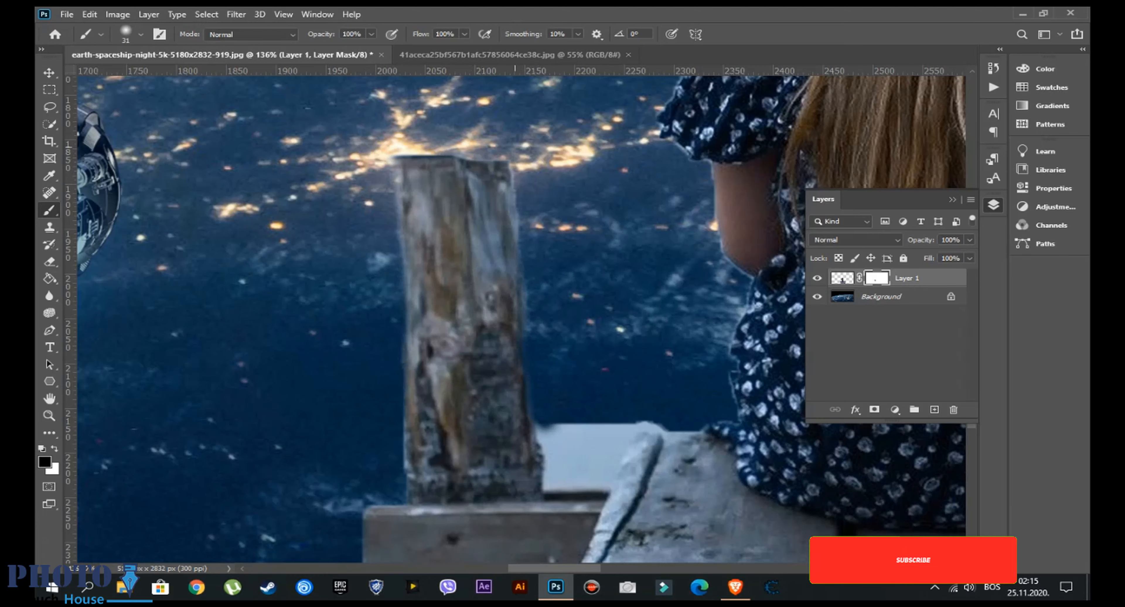
Mask out the pale patch between the left post and the plank, above the crossbeam
scroll(520, 319, "down", 3)
scroll(520, 319, "down", 4)
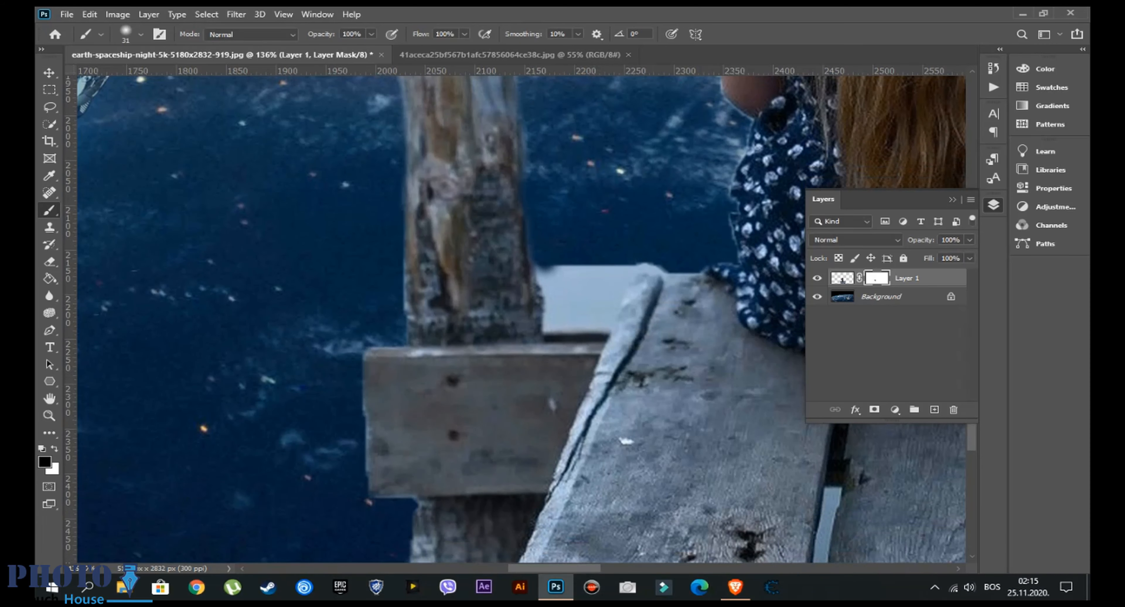
mouse_move(564, 269)
left_mouse_down()
mouse_move(583, 305)
mouse_move(609, 283)
mouse_move(618, 296)
mouse_move(598, 324)
mouse_move(551, 320)
left_mouse_up()
scroll(574, 337, "up", 4)
mouse_move(531, 229)
left_mouse_down()
mouse_move(529, 259)
mouse_move(561, 302)
mouse_move(559, 238)
mouse_move(568, 278)
mouse_move(621, 280)
mouse_move(612, 297)
mouse_move(561, 262)
left_mouse_up()
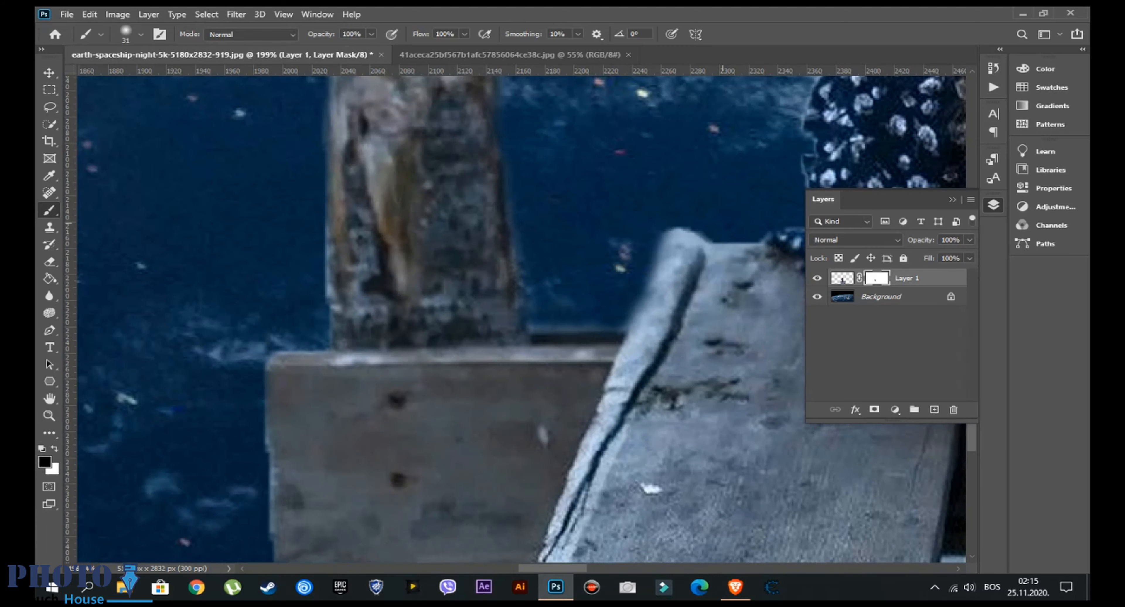
Mask out the pale fringe along the outer edge of the left post below the crossbeam
scroll(609, 343, "down", 5)
scroll(610, 343, "down", 3)
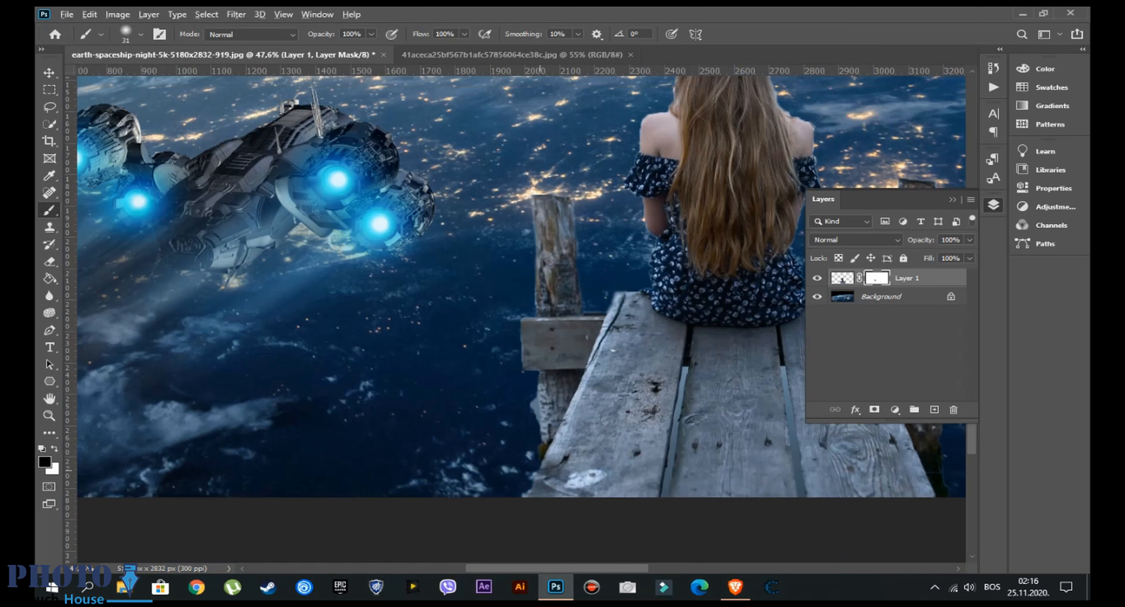
scroll(552, 430, "up", 8)
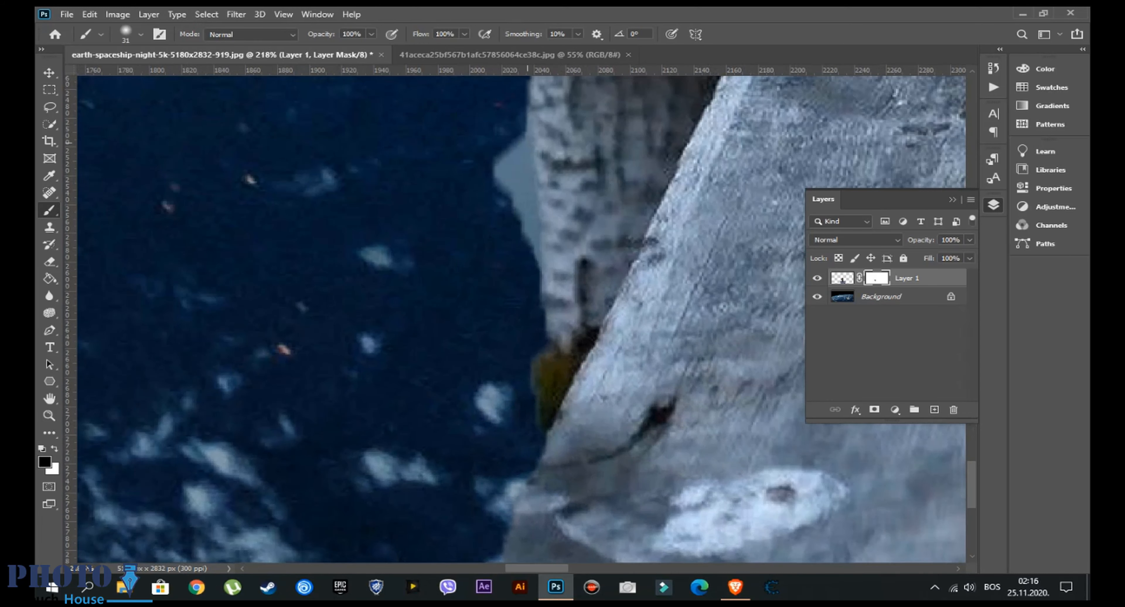
scroll(519, 319, "up", 3)
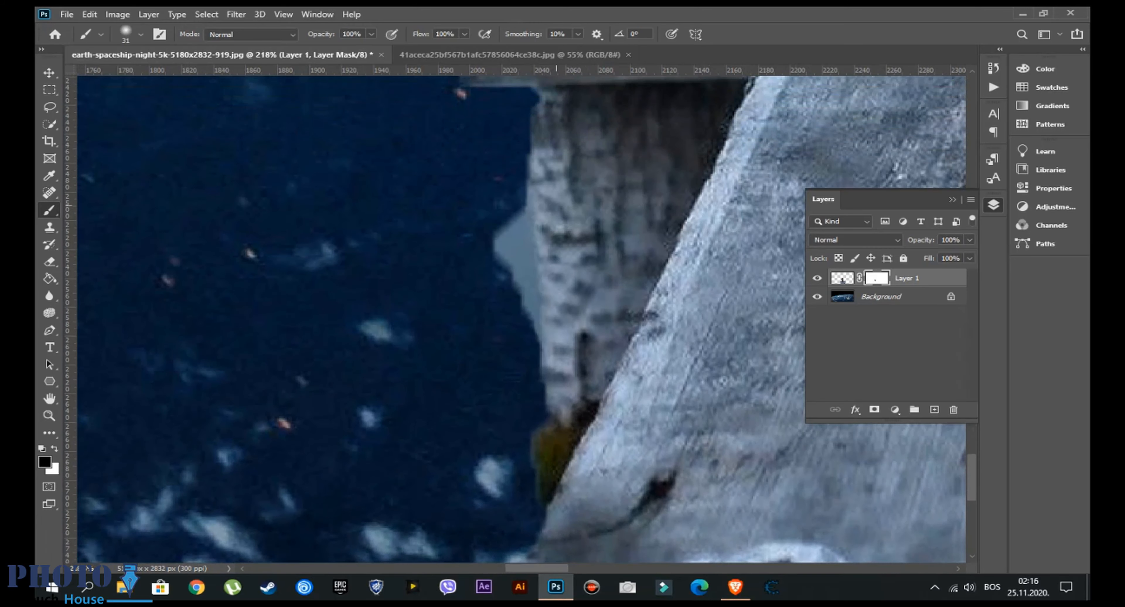
mouse_move(506, 169)
left_mouse_down()
mouse_move(522, 332)
mouse_move(519, 203)
mouse_move(513, 358)
left_mouse_up()
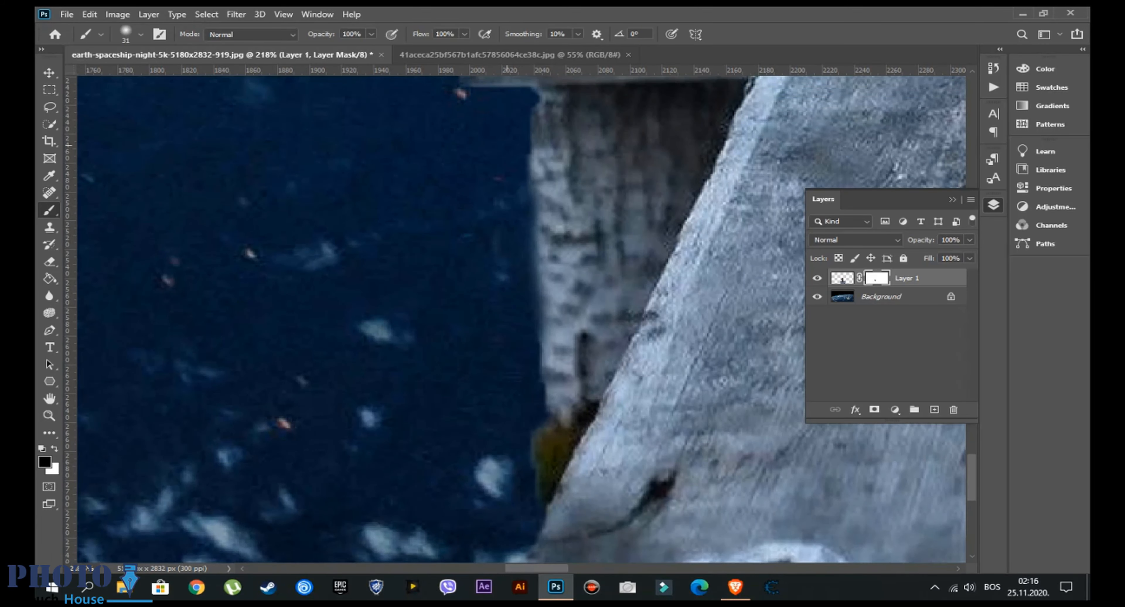
left_click_drag(506, 134, 521, 266)
scroll(522, 289, "up", 6)
scroll(525, 308, "down", 6)
Reduce the brush size to 23 px and mask out the upper part of the gap between the left and middle planks
scroll(603, 306, "down", 8)
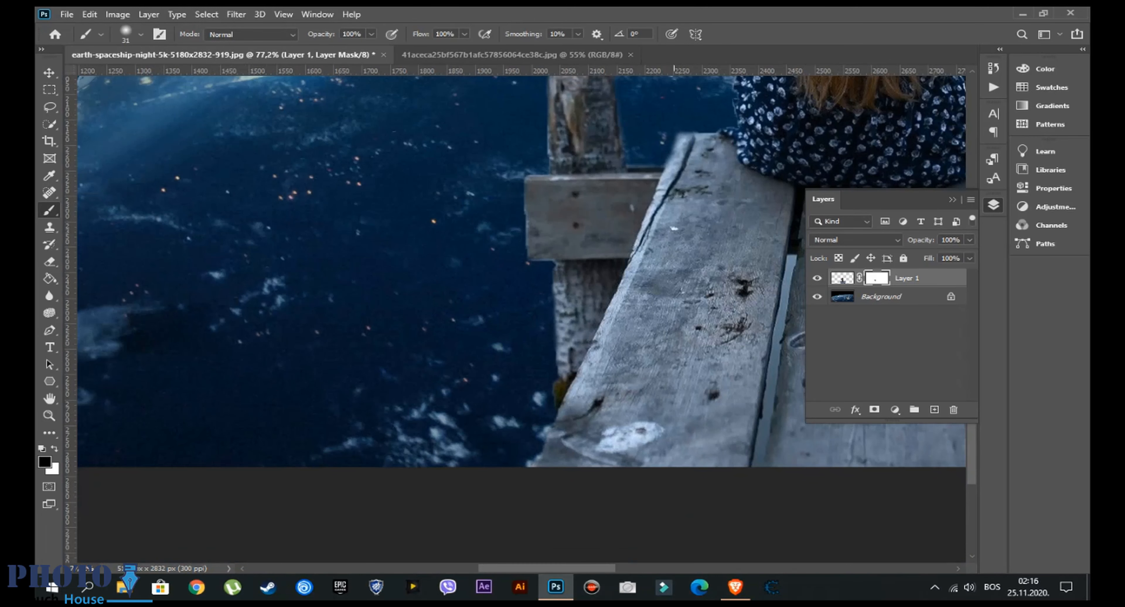
scroll(522, 277, "right", 5)
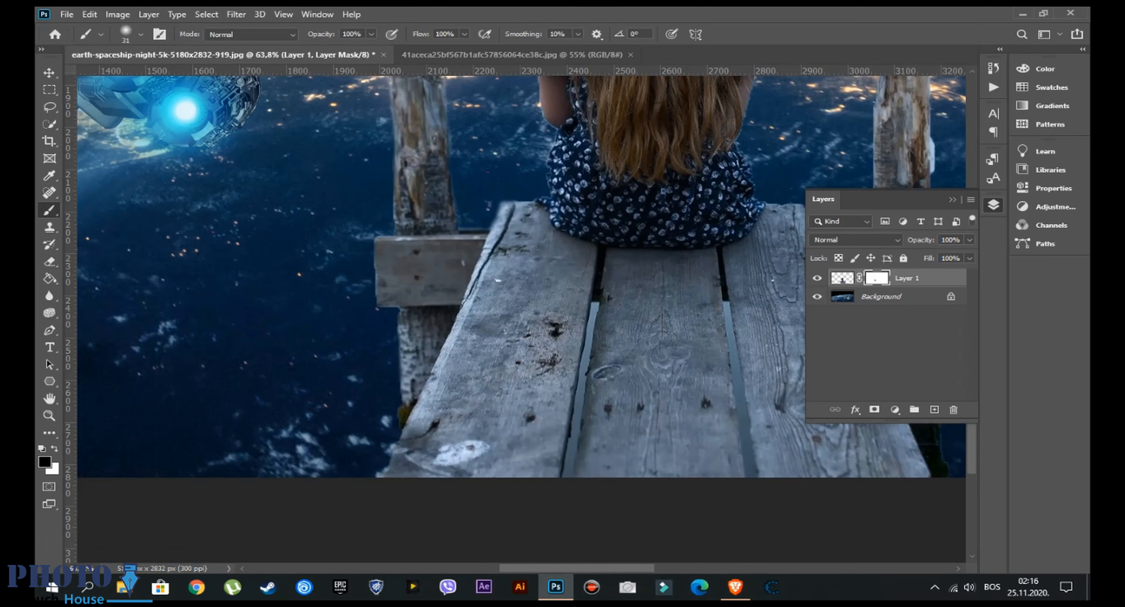
scroll(625, 378, "up", 9)
right_click(593, 226)
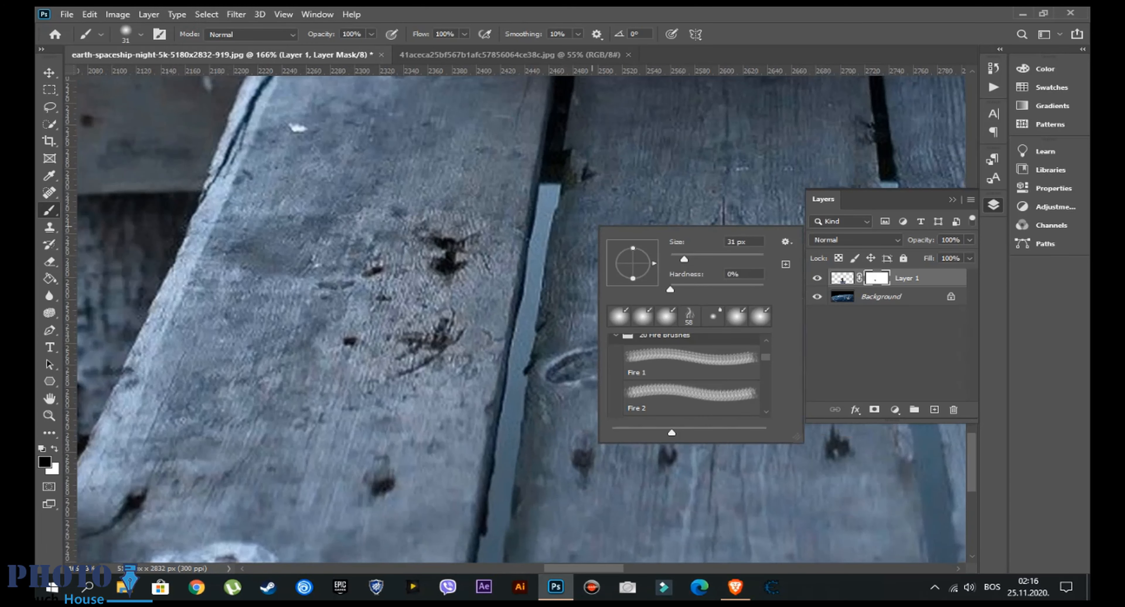
left_click_drag(683, 259, 671, 259)
key("Return")
left_click(550, 195)
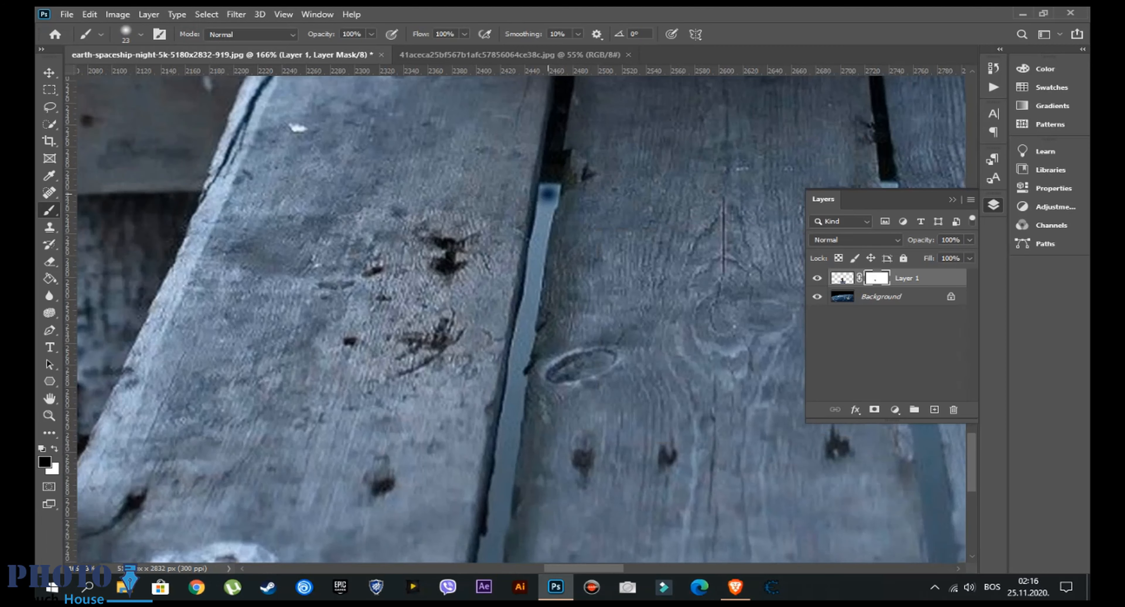
left_click(549, 196)
left_click(548, 202)
left_click_drag(548, 197, 518, 418)
left_click_drag(538, 243, 509, 386)
Mask out the lower part of the gap between the left and middle planks, down to the image's bottom edge
scroll(509, 387, "down", 4)
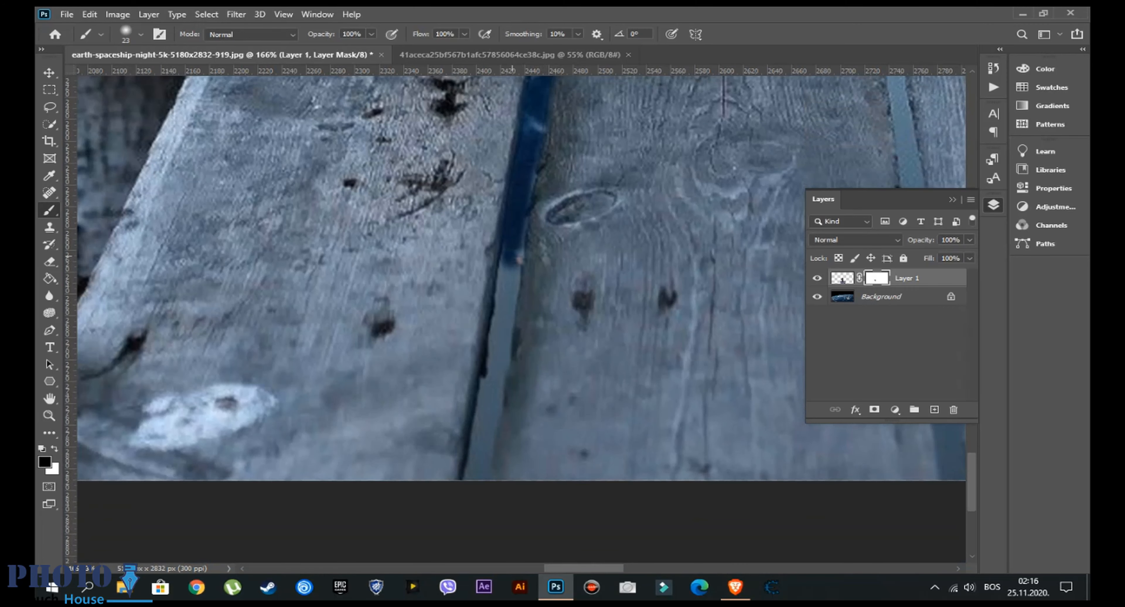
mouse_move(518, 260)
left_mouse_down()
mouse_move(493, 321)
mouse_move(470, 479)
left_mouse_up()
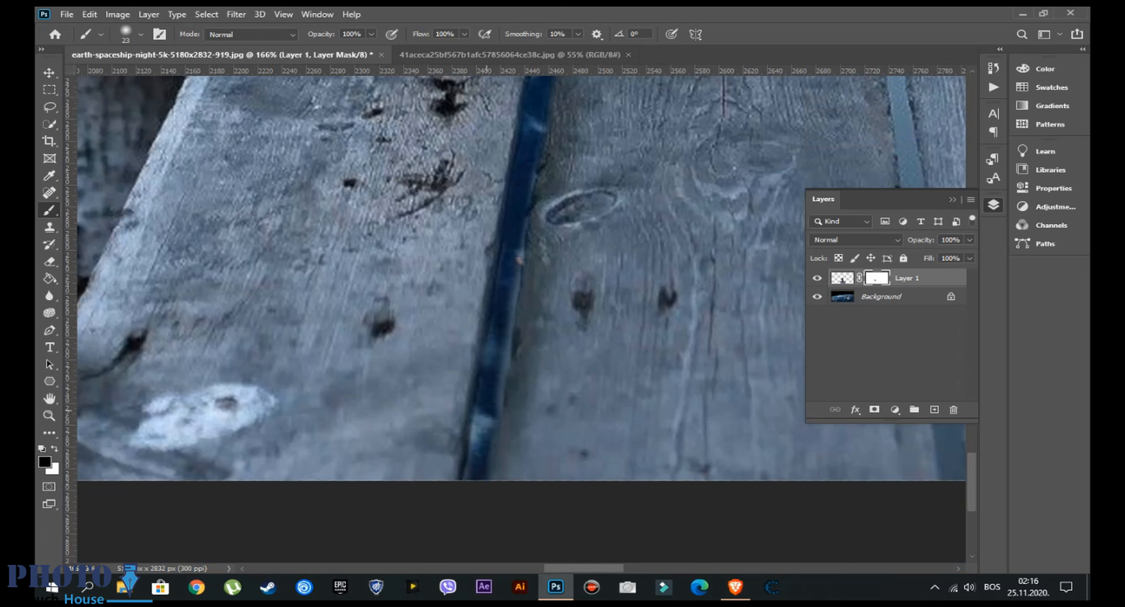
left_click_drag(471, 426, 459, 478)
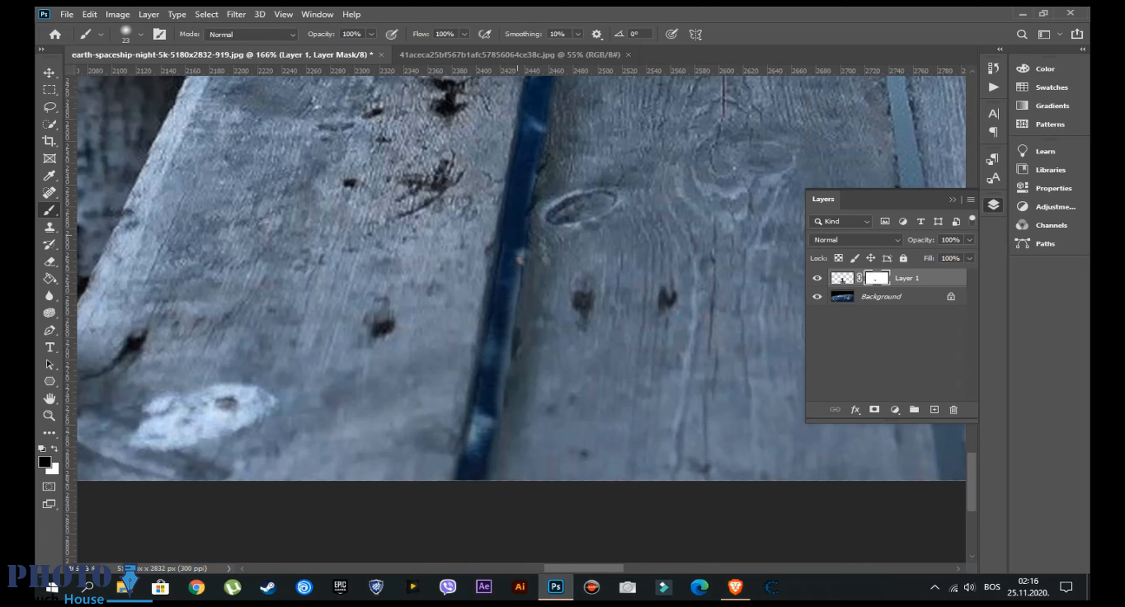
mouse_move(520, 261)
left_mouse_down()
mouse_move(498, 388)
mouse_move(466, 439)
left_mouse_up()
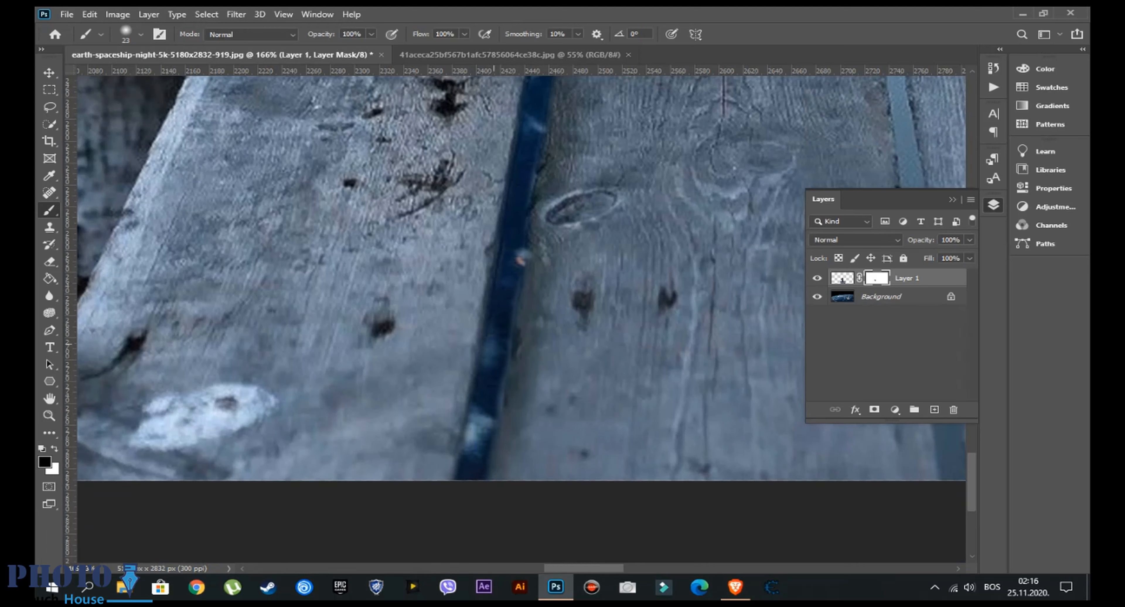
Touch up the mask at the bottom end of the gap between the left and middle planks
left_click_drag(502, 370, 498, 419)
scroll(607, 308, "up", 4)
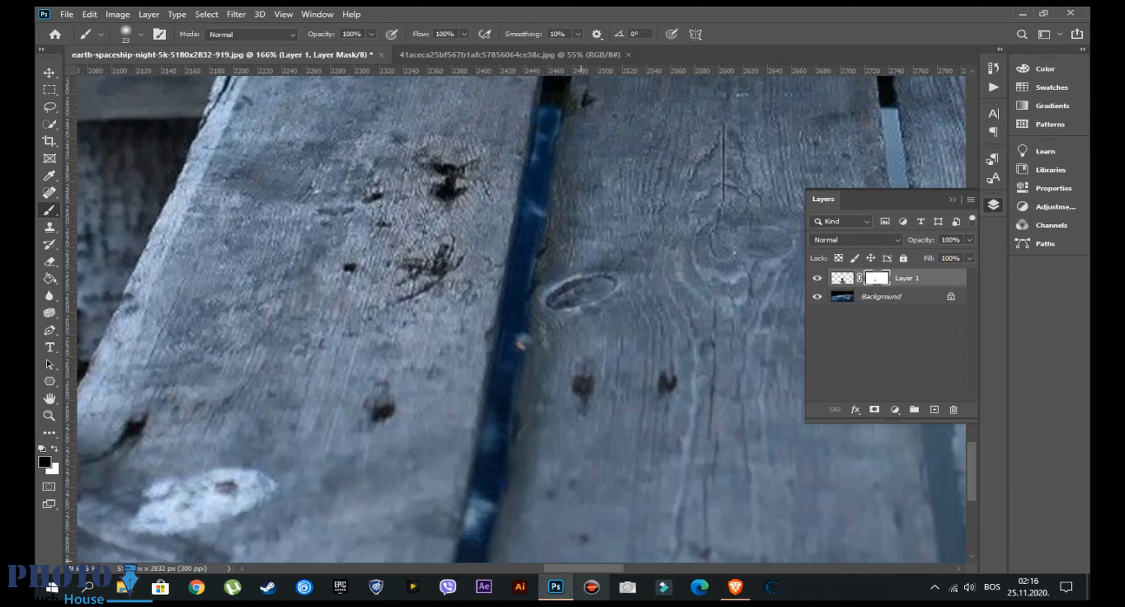
scroll(522, 318, "right", 10)
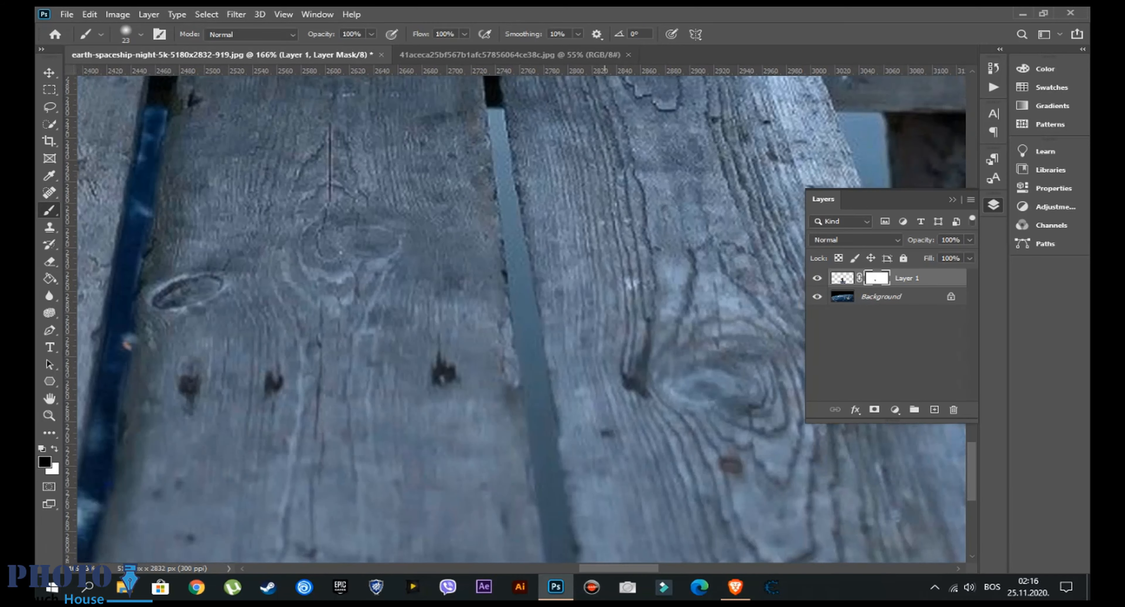
scroll(610, 319, "up", 4)
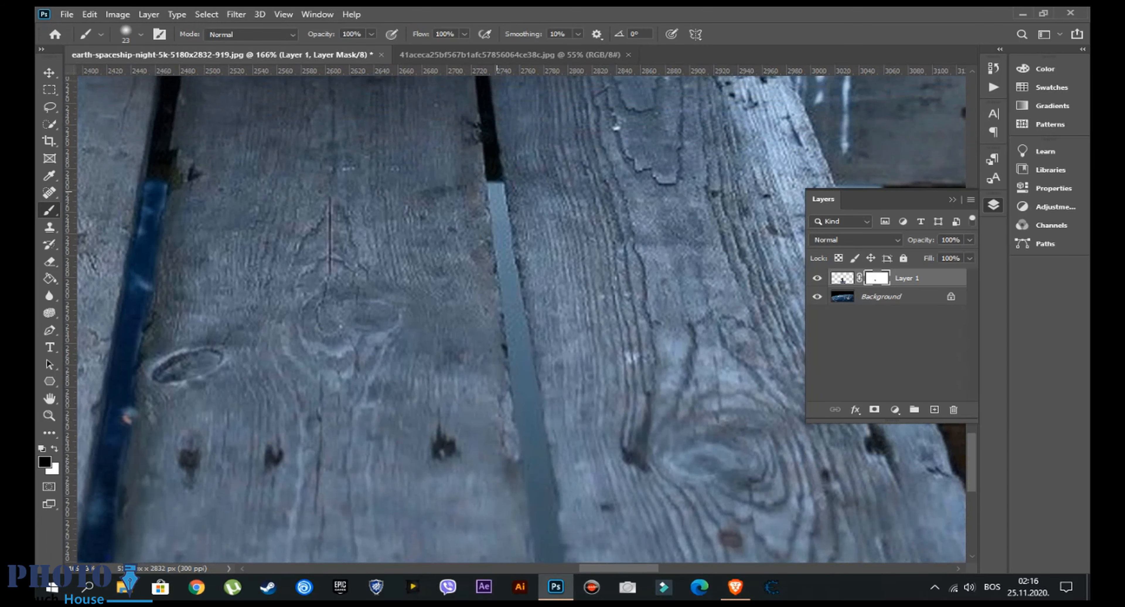
mouse_move(497, 181)
left_mouse_down()
mouse_move(509, 297)
mouse_move(552, 469)
left_mouse_up()
scroll(553, 470, "down", 3)
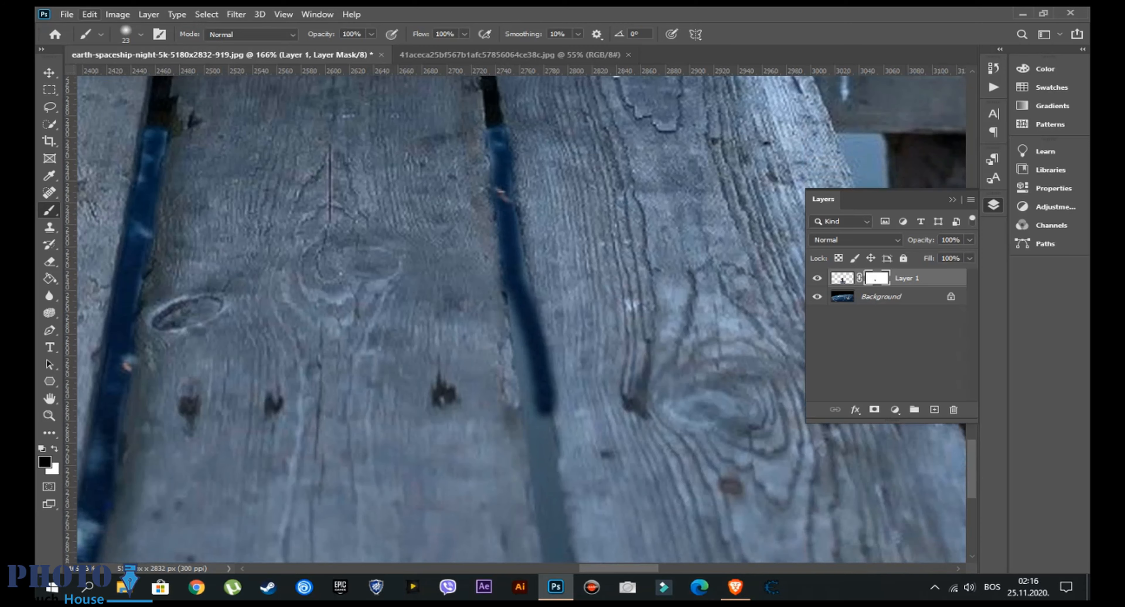
left_click(89, 14)
left_click(131, 27)
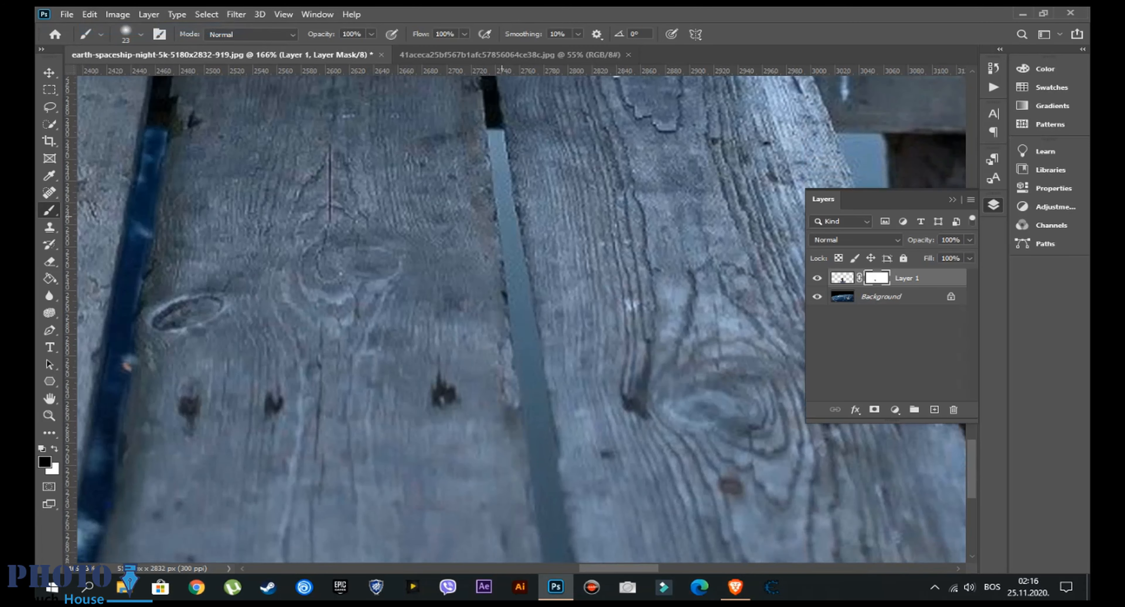
Mask out the lower part of the gap between the middle and right planks, down to the image's bottom edge
left_click_drag(506, 223, 554, 538)
mouse_move(520, 324)
left_mouse_down()
mouse_move(526, 404)
mouse_move(557, 481)
mouse_move(558, 555)
left_mouse_up()
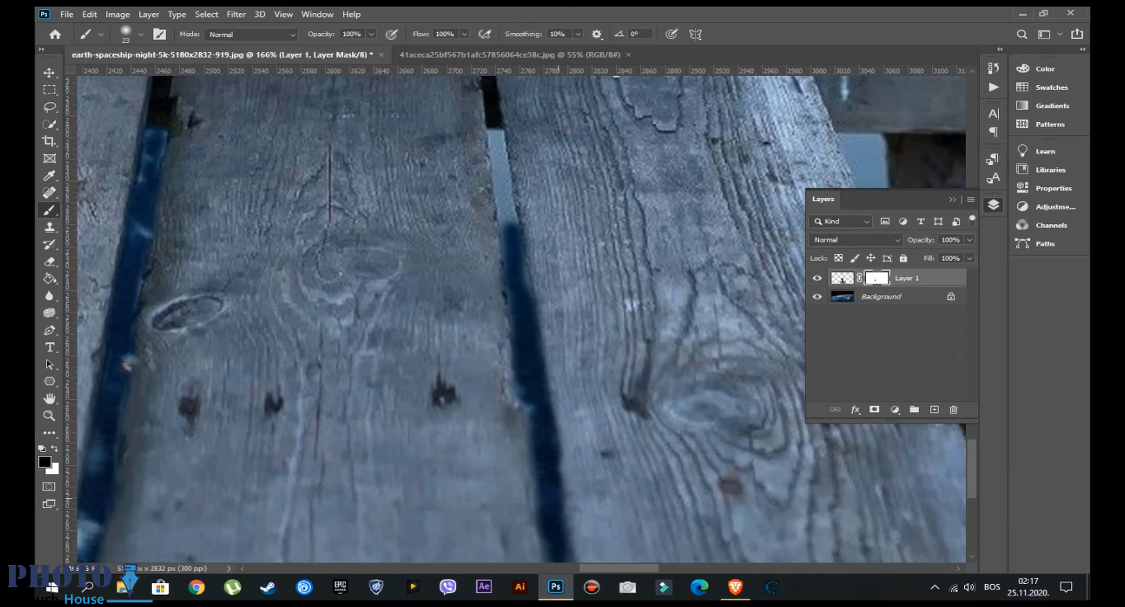
scroll(559, 429, "down", 9)
mouse_move(562, 452)
left_mouse_down()
mouse_move(558, 473)
mouse_move(540, 443)
mouse_move(538, 469)
left_mouse_up()
scroll(543, 385, "up", 1)
scroll(542, 350, "up", 5)
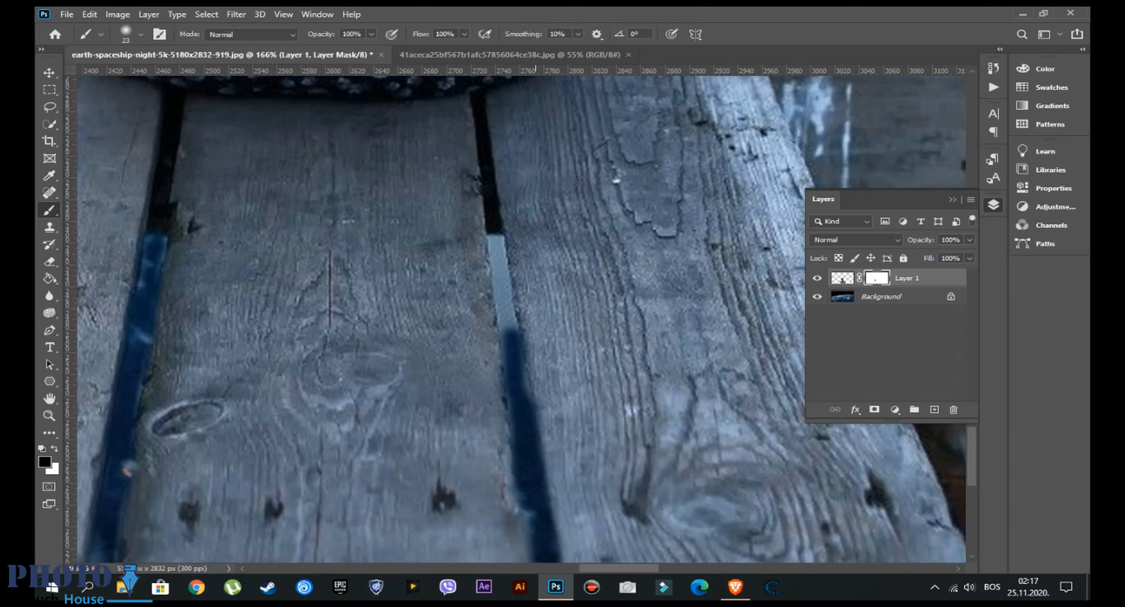
Reduce the brush size to 17 px and mask out the remaining upper end of the gap between the middle and right planks
right_click(540, 302)
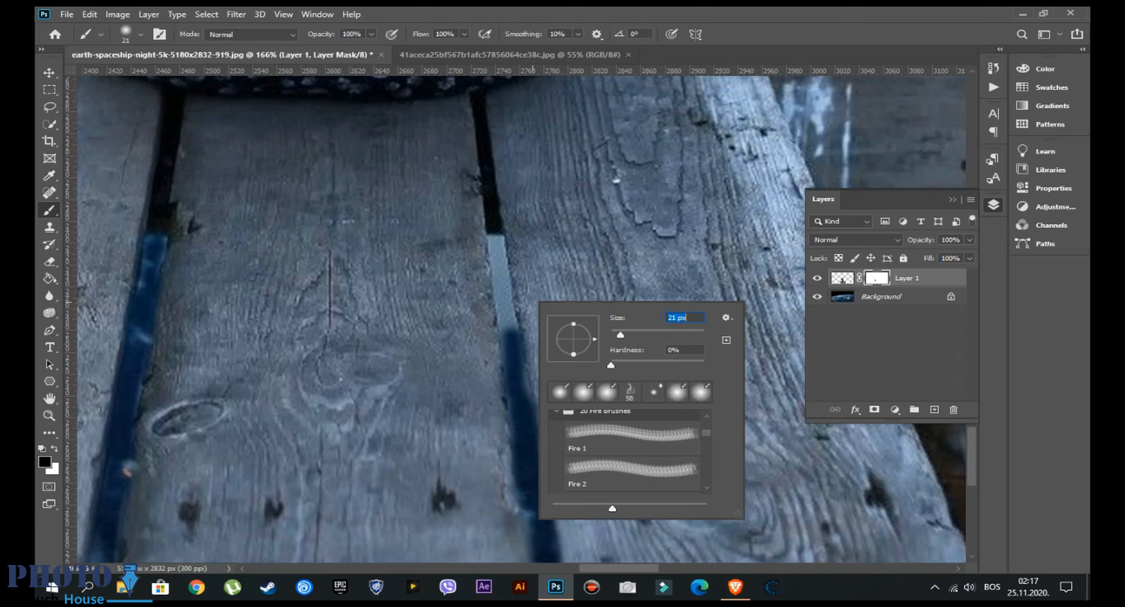
left_click(497, 242)
left_click_drag(497, 242, 516, 332)
scroll(516, 332, "down", 3)
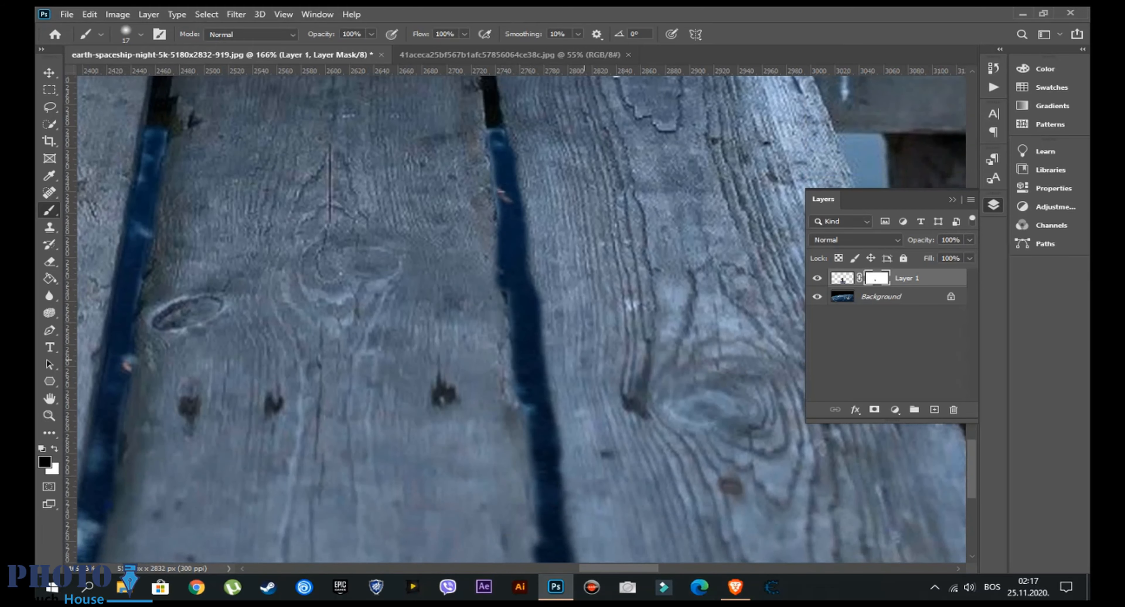
Mask out the pale patch between the right plank and the right post, just below the crossbeam
left_click_drag(622, 568, 662, 568)
scroll(525, 364, "up", 2)
scroll(525, 364, "up", 2)
mouse_move(413, 220)
left_mouse_down()
mouse_move(435, 227)
mouse_move(446, 313)
left_mouse_up()
Set the brush opacity to 70% and mask out the remaining pale edges between the right plank and the right post
right_click(430, 256)
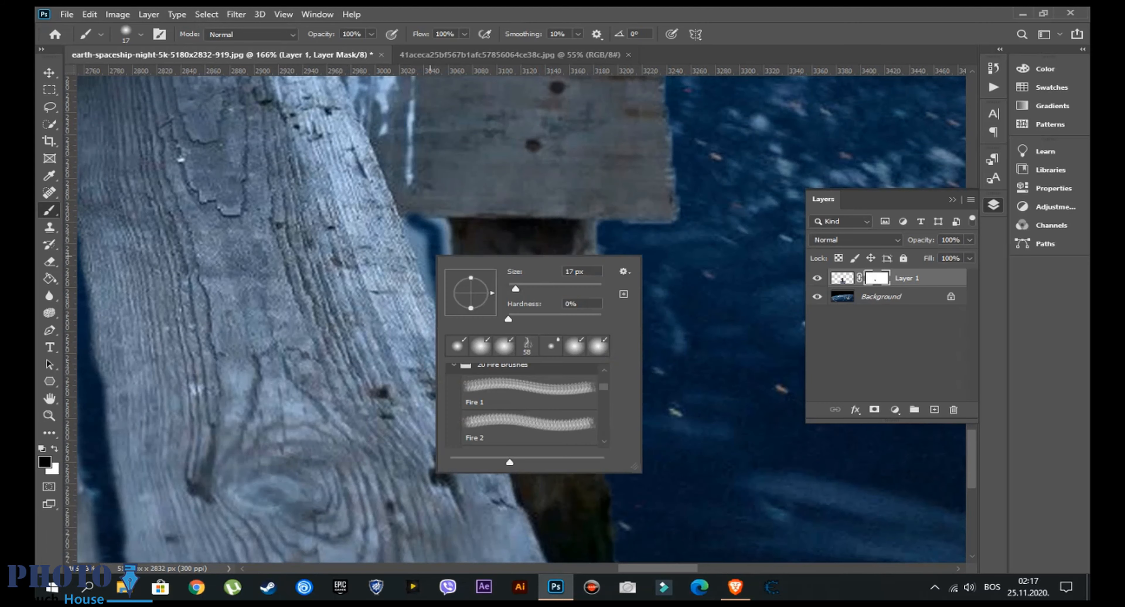
left_click(371, 34)
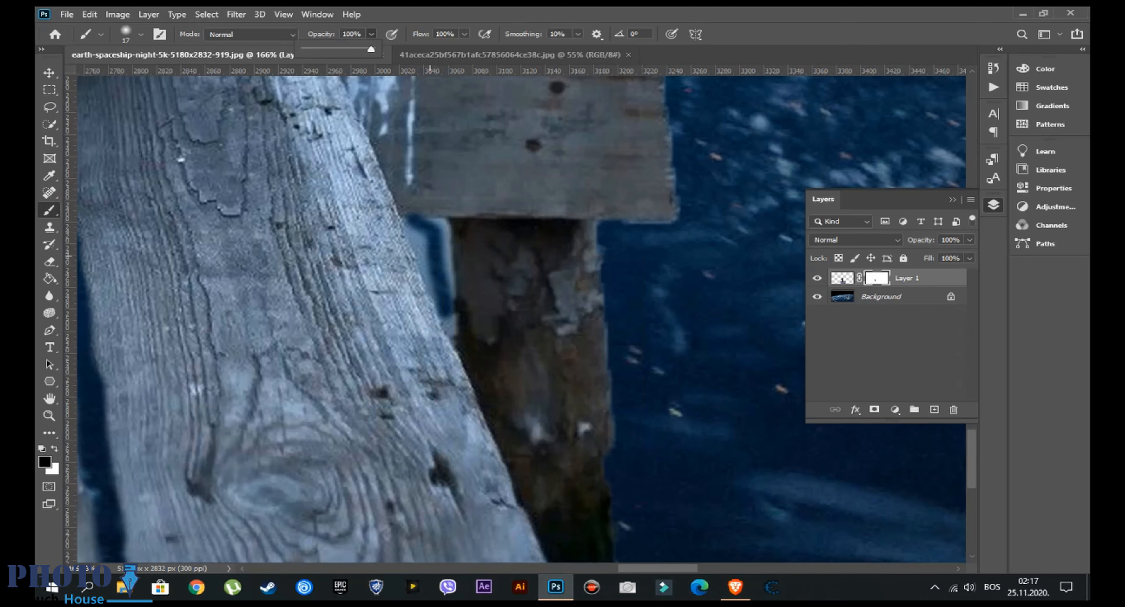
key("Return")
left_click_drag(442, 223, 451, 290)
left_click(449, 330)
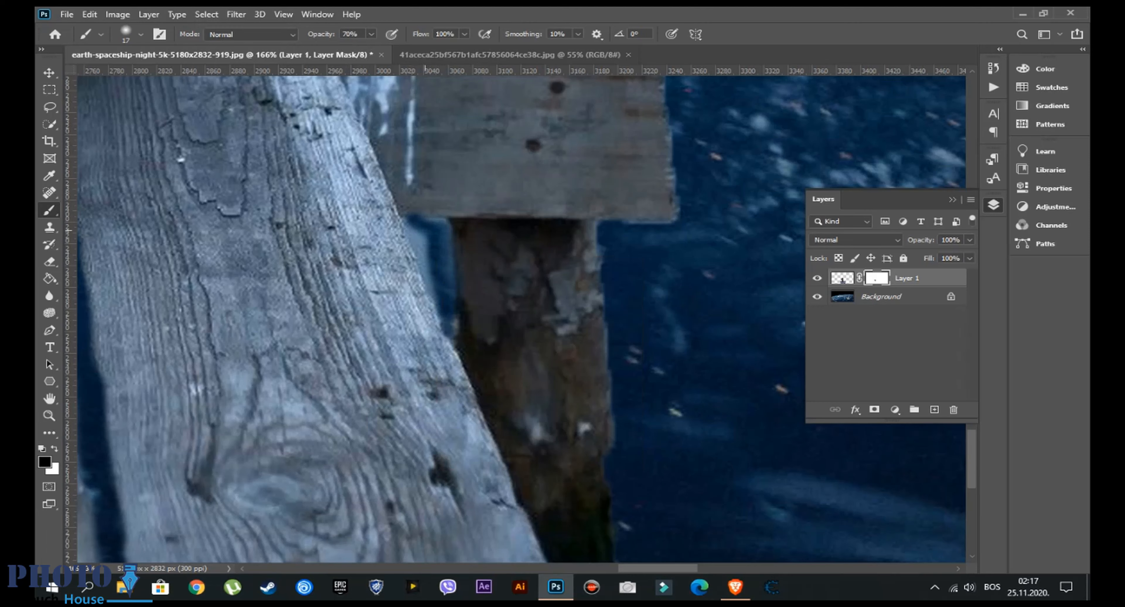
left_click_drag(407, 226, 449, 332)
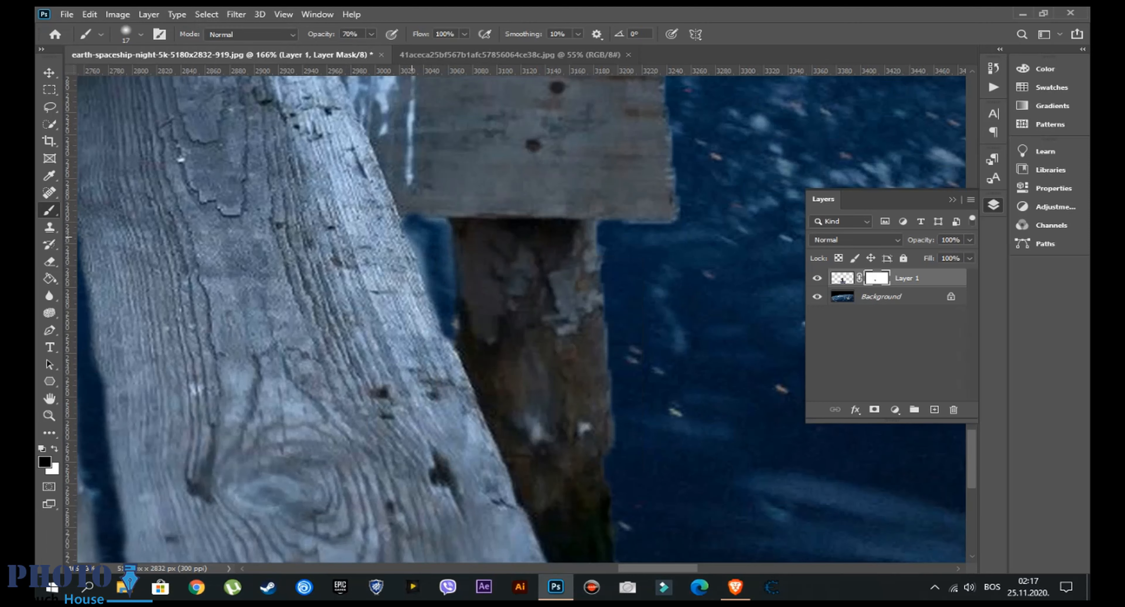
mouse_move(410, 231)
left_mouse_down()
mouse_move(433, 303)
mouse_move(447, 238)
mouse_move(451, 292)
left_mouse_up()
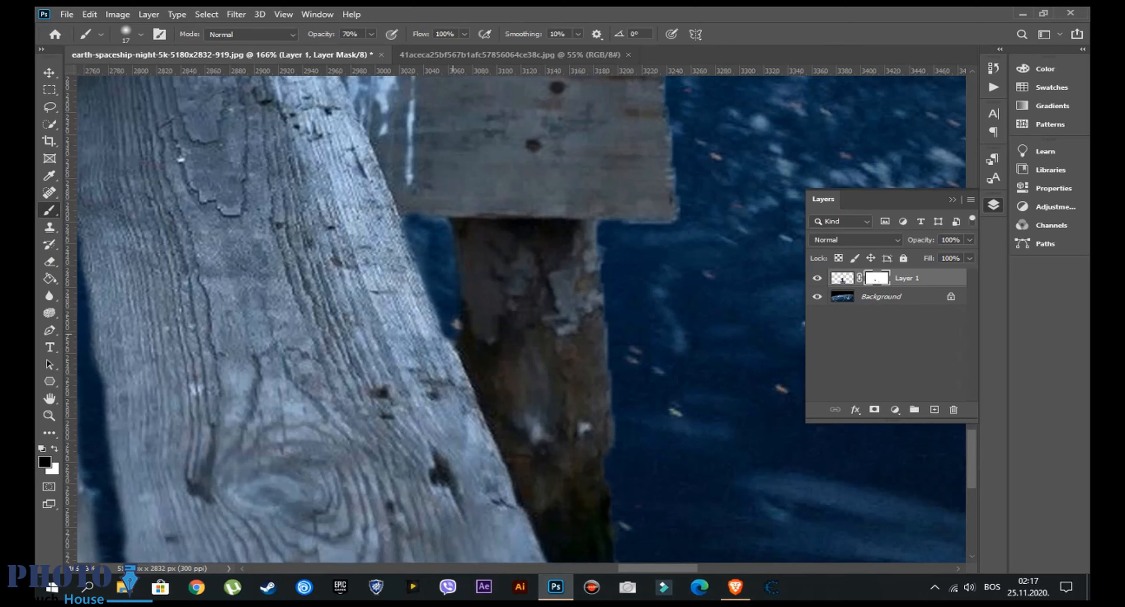
Mask out the pale fringe along the outer edge of the right post below the crossbeam
scroll(451, 305, "up", 3)
scroll(520, 319, "down", 3)
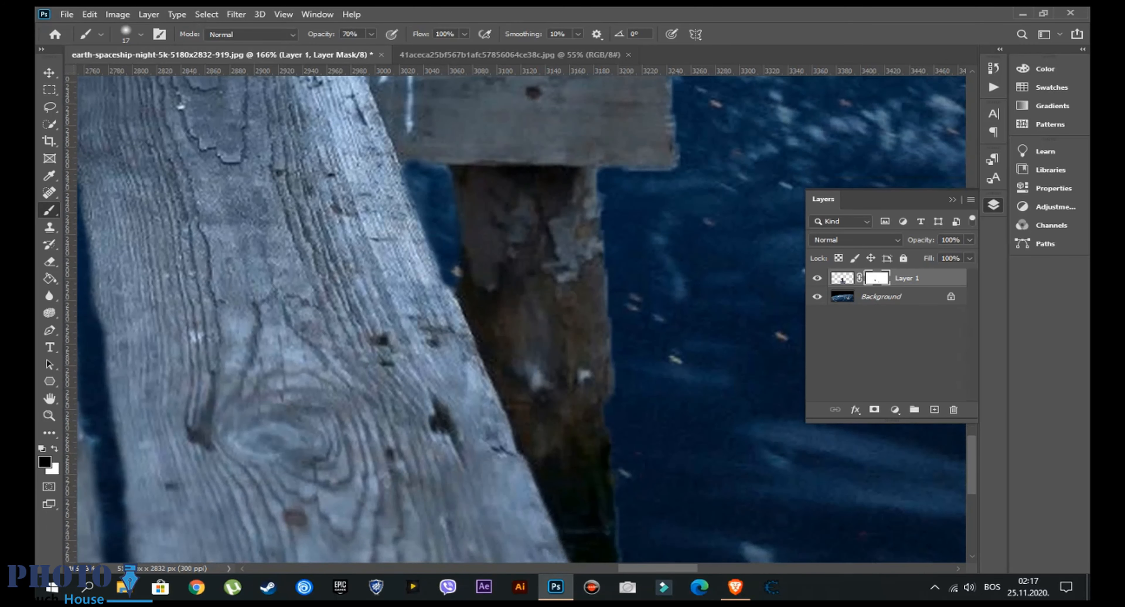
left_click_drag(602, 202, 614, 394)
scroll(521, 319, "down", 5)
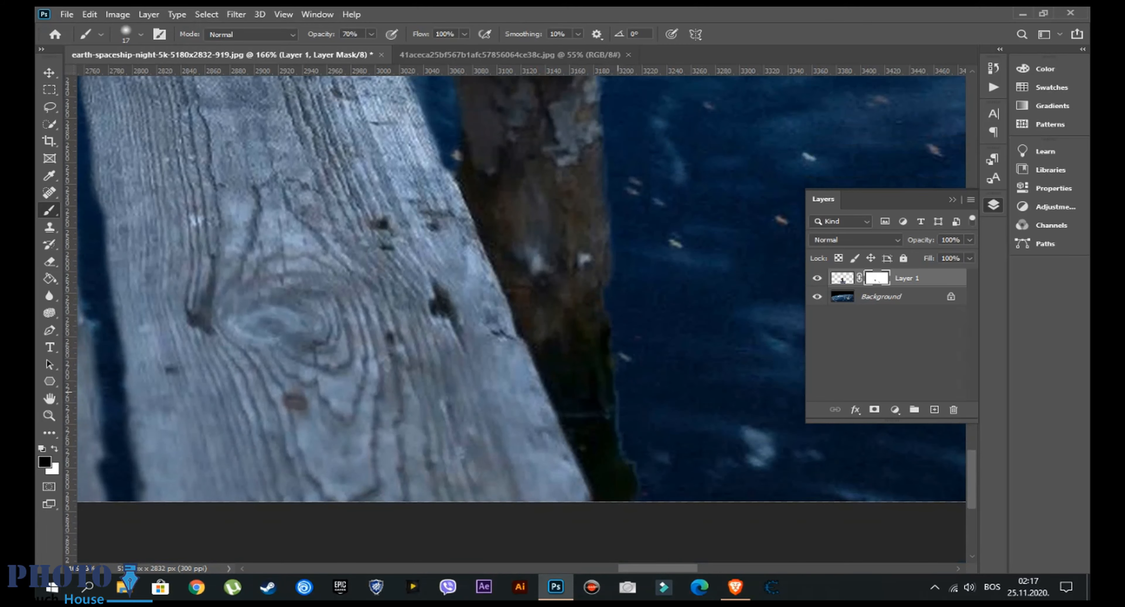
Mask out the fringe along the outer end of the right crossbeam, down to its lower corner
scroll(630, 419, "up", 11)
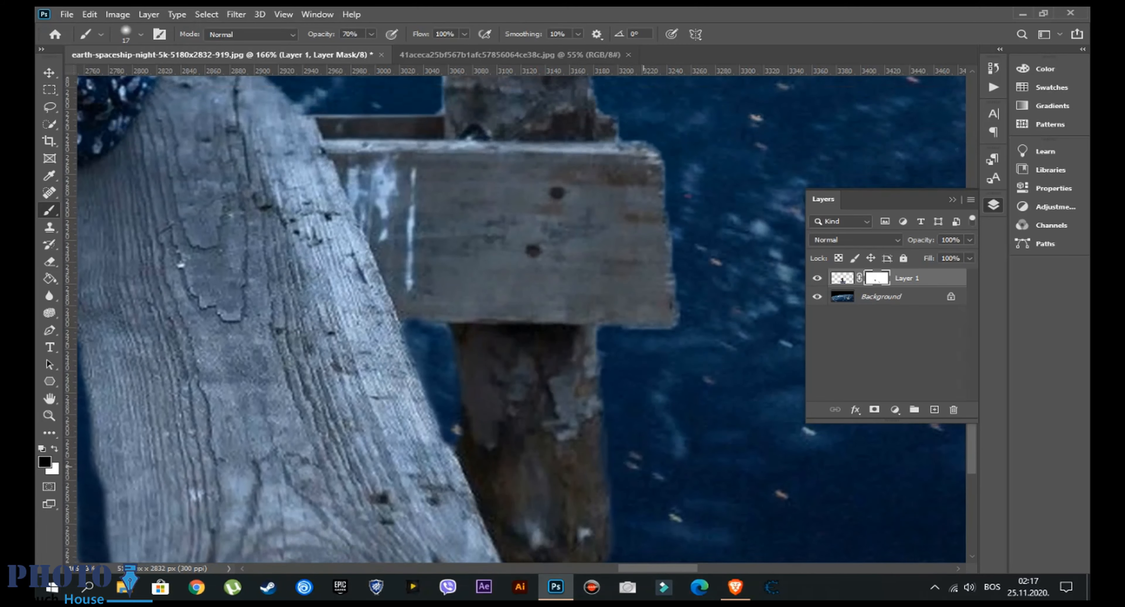
scroll(520, 319, "up", 3)
mouse_move(669, 302)
left_mouse_down()
mouse_move(675, 398)
mouse_move(618, 397)
mouse_move(660, 334)
left_mouse_up()
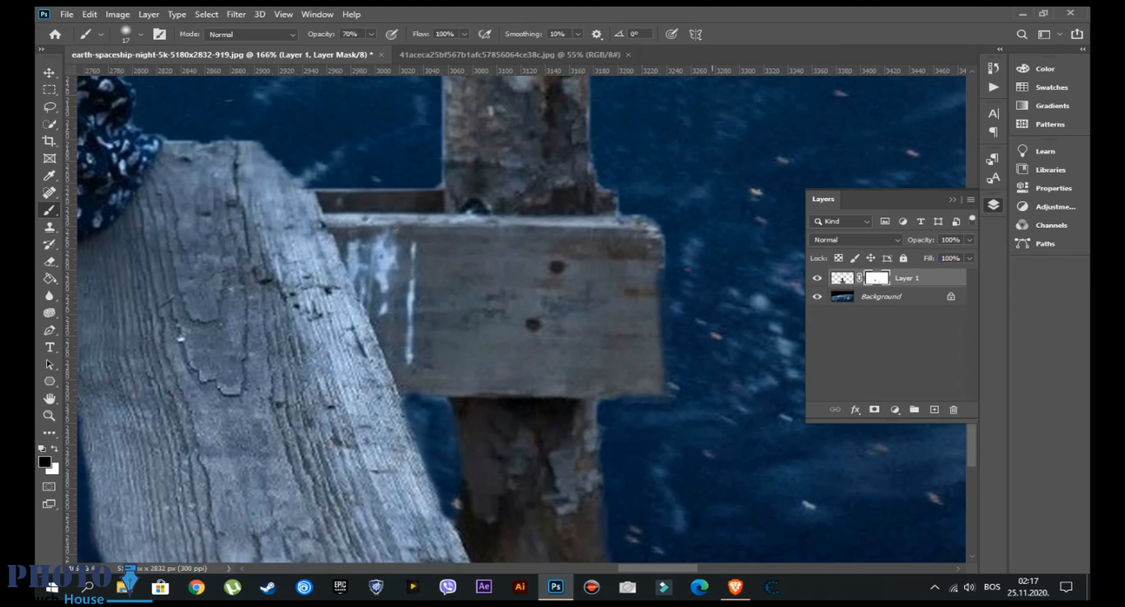
Mask out the pale fringe along the outer edge of the right post, from above the crossbeam up towards the post's top
scroll(712, 318, "up", 10)
left_click_drag(594, 229, 596, 325)
left_click_drag(591, 222, 597, 322)
scroll(604, 361, "up", 5)
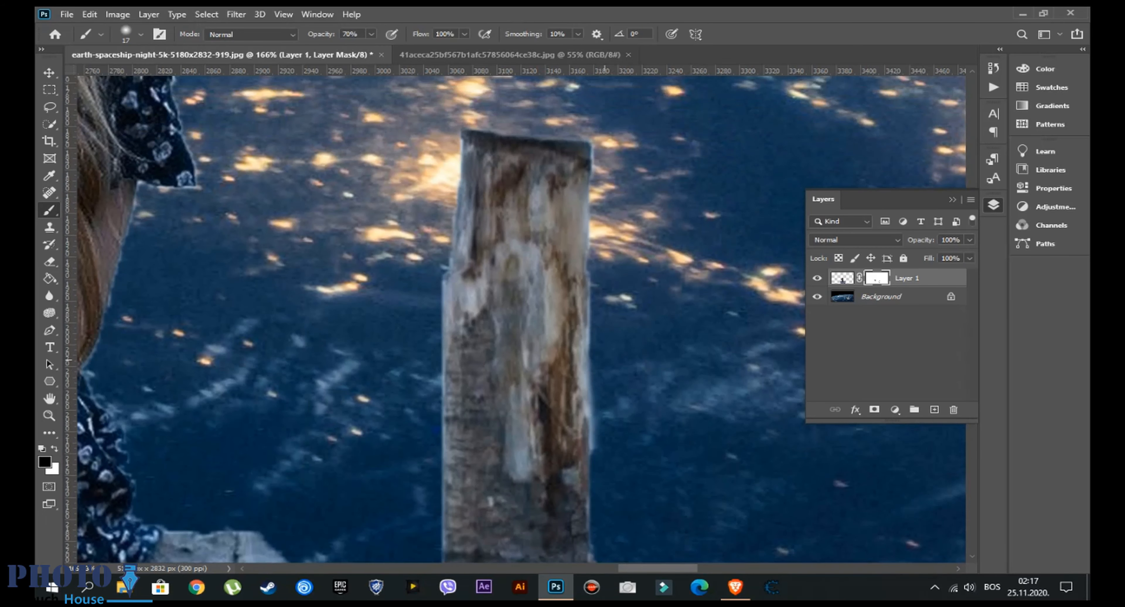
scroll(604, 360, "up", 3)
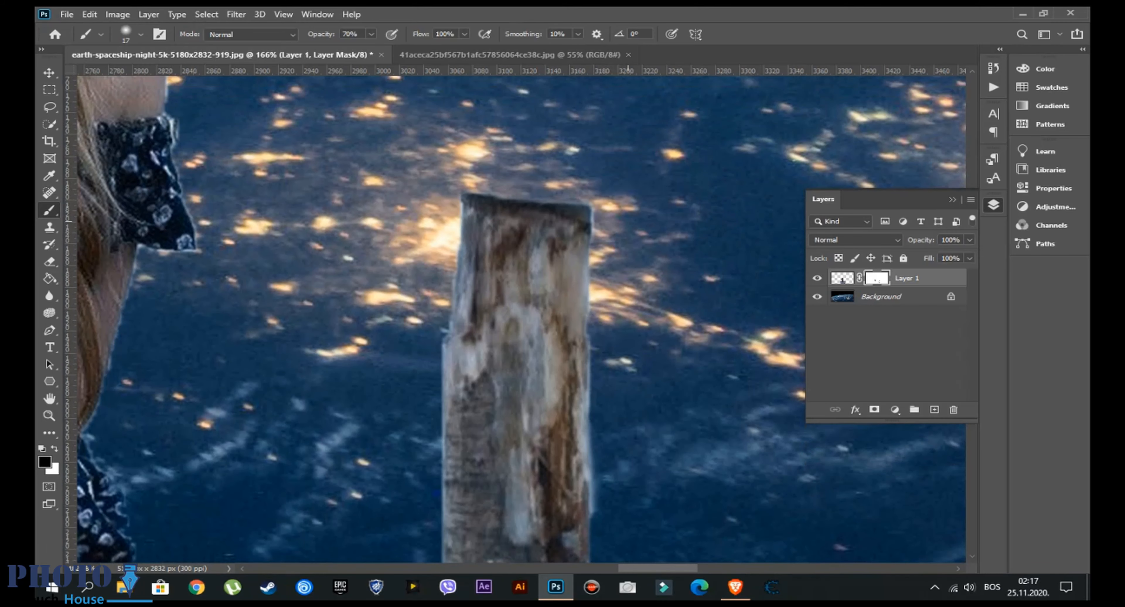
scroll(636, 222, "up", 2)
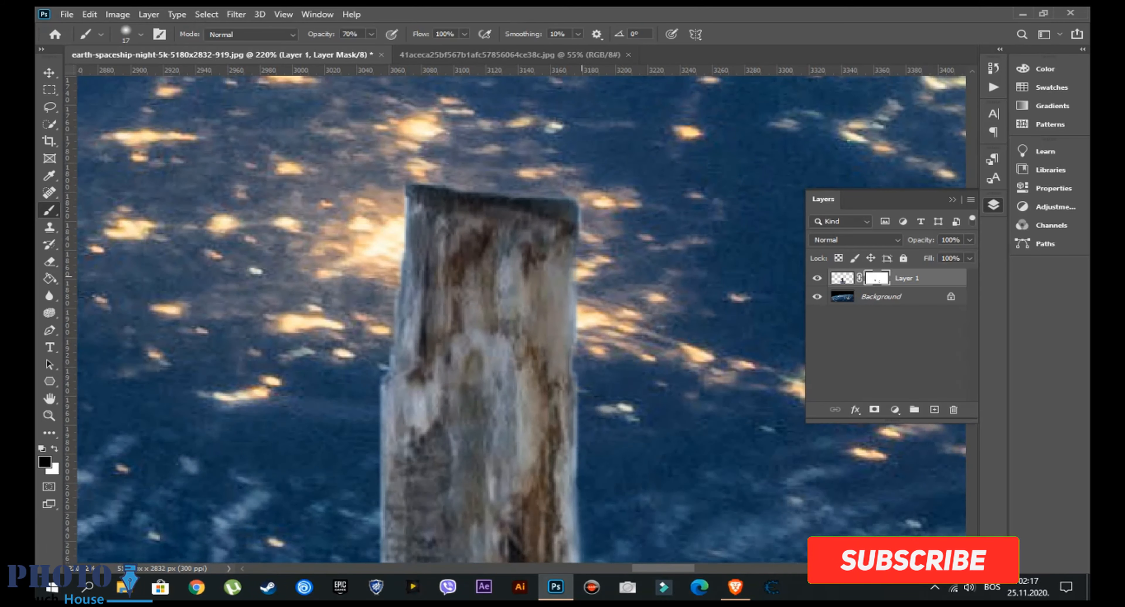
left_click_drag(582, 280, 582, 530)
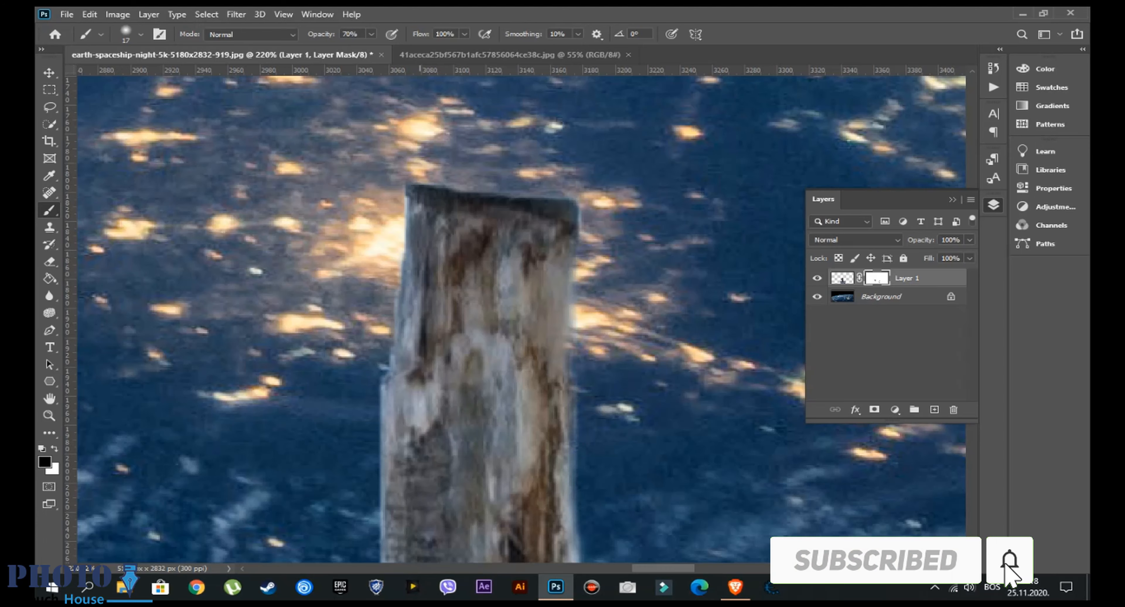
Mask out the pale fringe along the inner edge of the right post, from its top corner downwards
left_click_drag(409, 186, 396, 322)
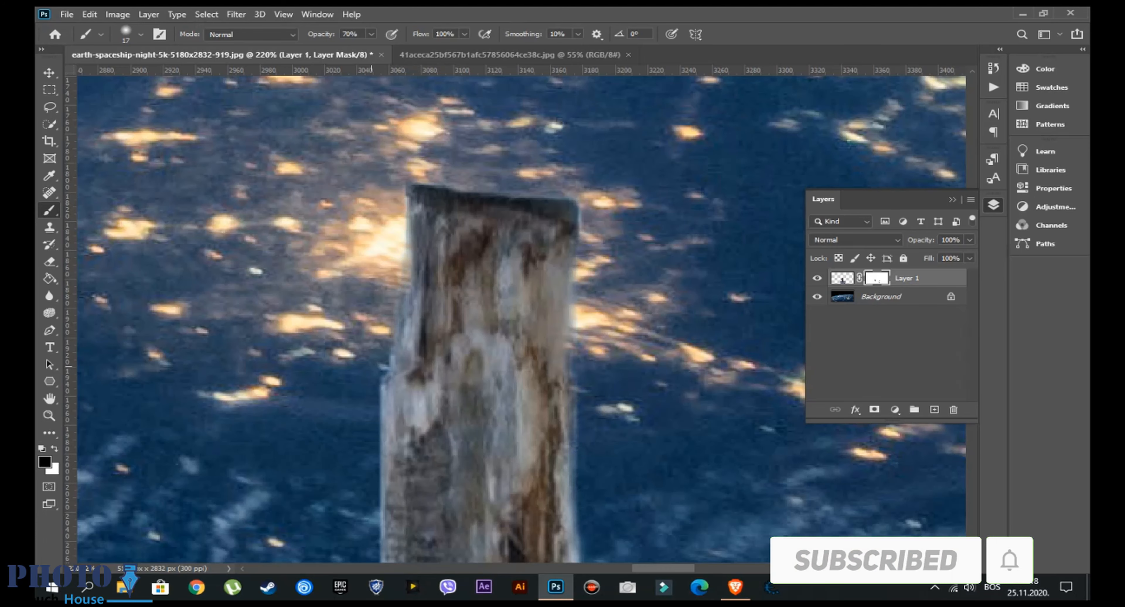
scroll(520, 318, "down", 4)
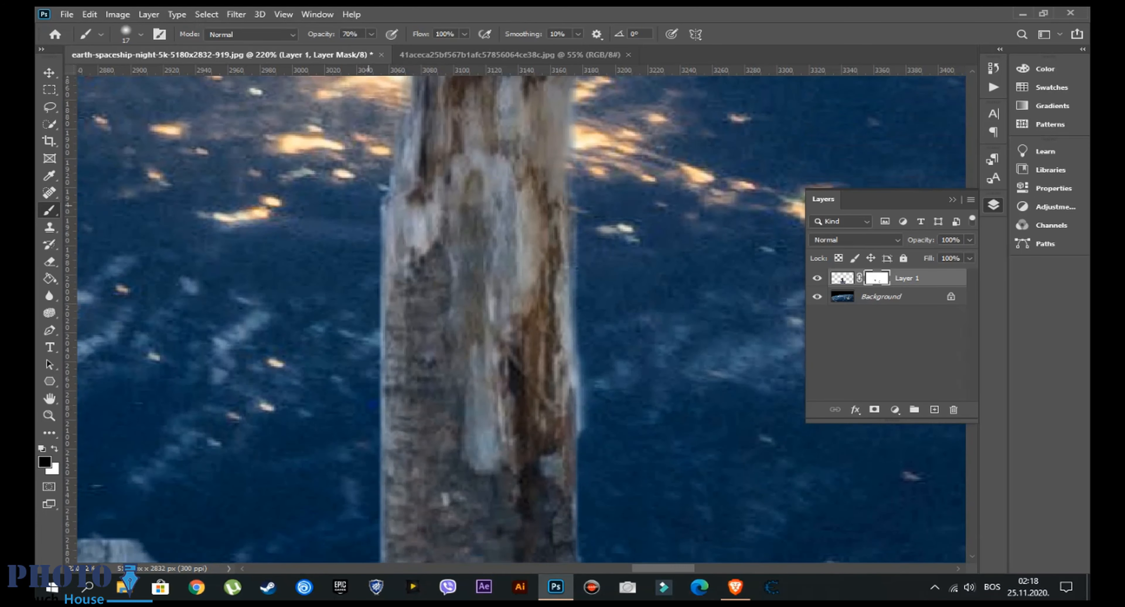
left_click_drag(384, 203, 381, 357)
Mask out the remaining fringe on the outer edge of the right post's lower half, above the crossbeam
scroll(381, 357, "down", 2)
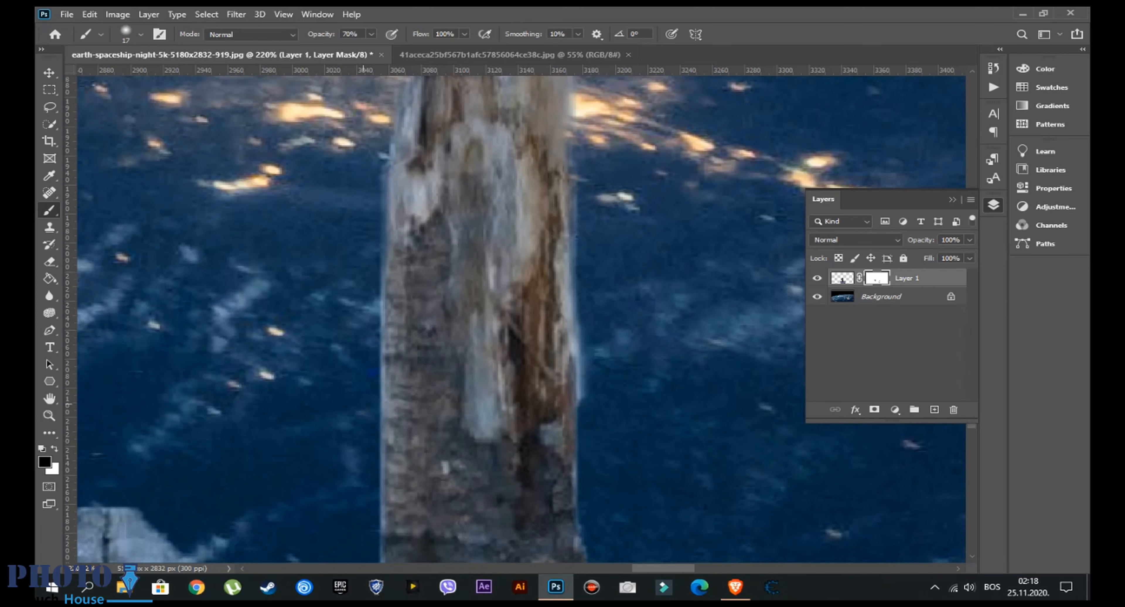
mouse_move(583, 318)
left_mouse_down()
mouse_move(576, 437)
mouse_move(584, 520)
mouse_move(603, 541)
left_mouse_up()
scroll(653, 478, "down", 2)
scroll(653, 478, "down", 3)
scroll(653, 476, "down", 14)
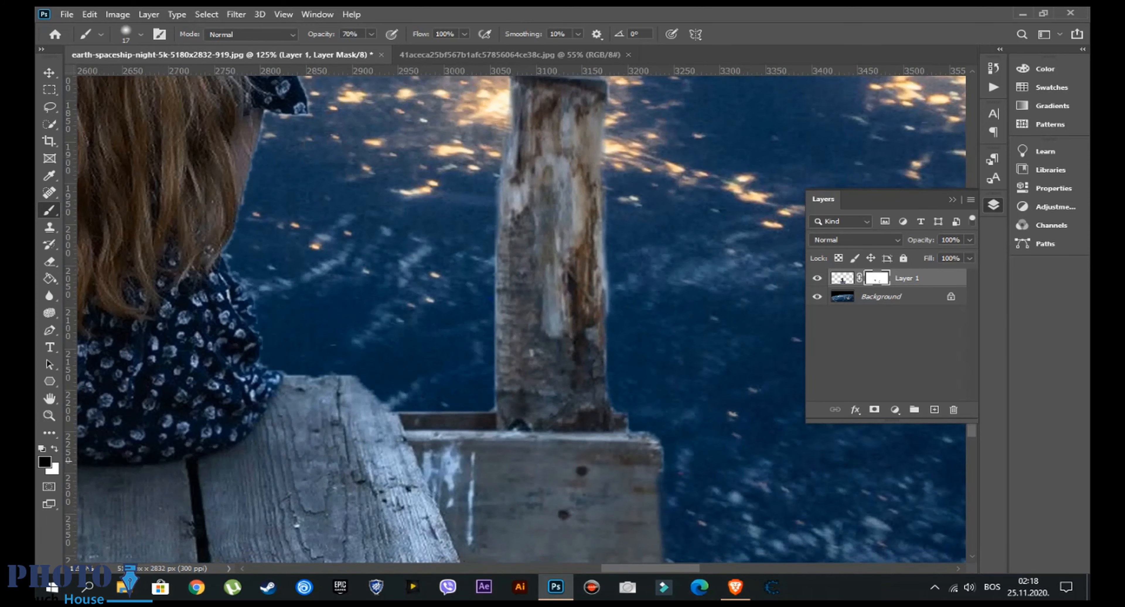
Reduce the brush size to 10 px and mask out the fringe where the girl's hair meets her right shoulder and along the shoulder
scroll(255, 159, "up", 14)
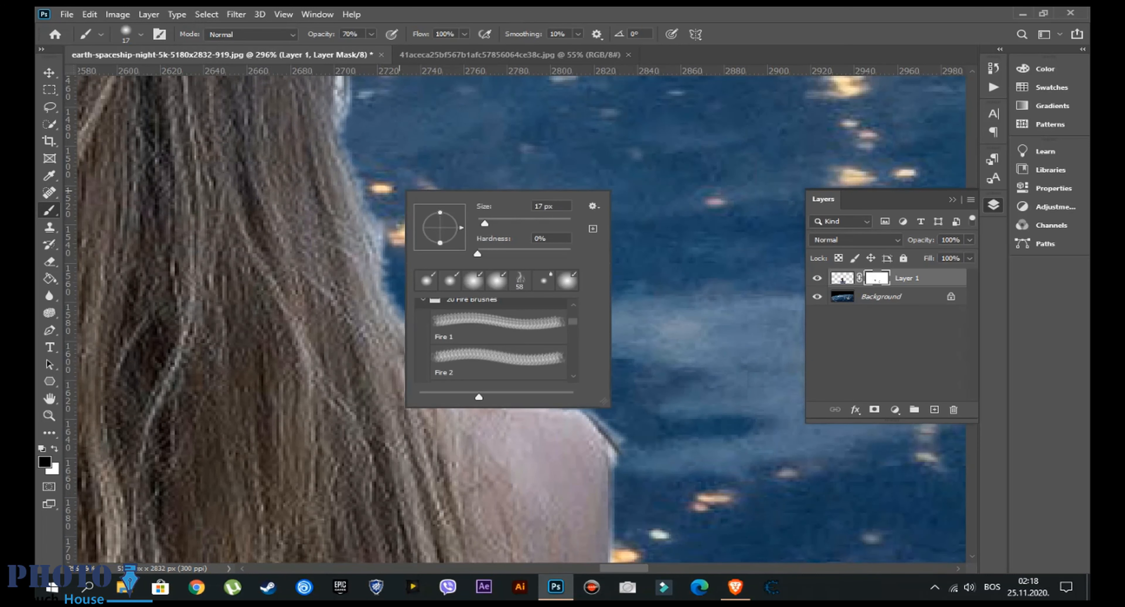
key("Down")
key("Down")
key("Down")
key("Down")
key("Return")
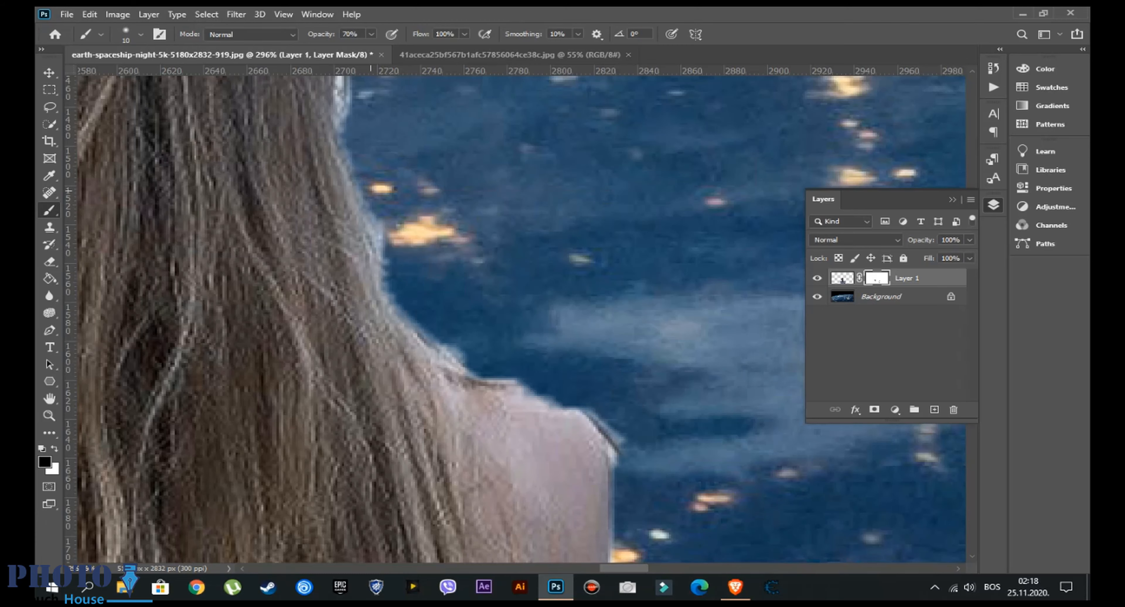
mouse_move(386, 271)
left_mouse_down()
mouse_move(455, 358)
mouse_move(520, 387)
mouse_move(441, 349)
mouse_move(596, 415)
mouse_move(529, 389)
left_mouse_up()
mouse_move(598, 417)
left_mouse_down()
mouse_move(616, 454)
mouse_move(621, 438)
left_mouse_up()
Mask out the pale fringe along the right side of the girl's hair, from beside the crown downwards
scroll(516, 319, "up", 10)
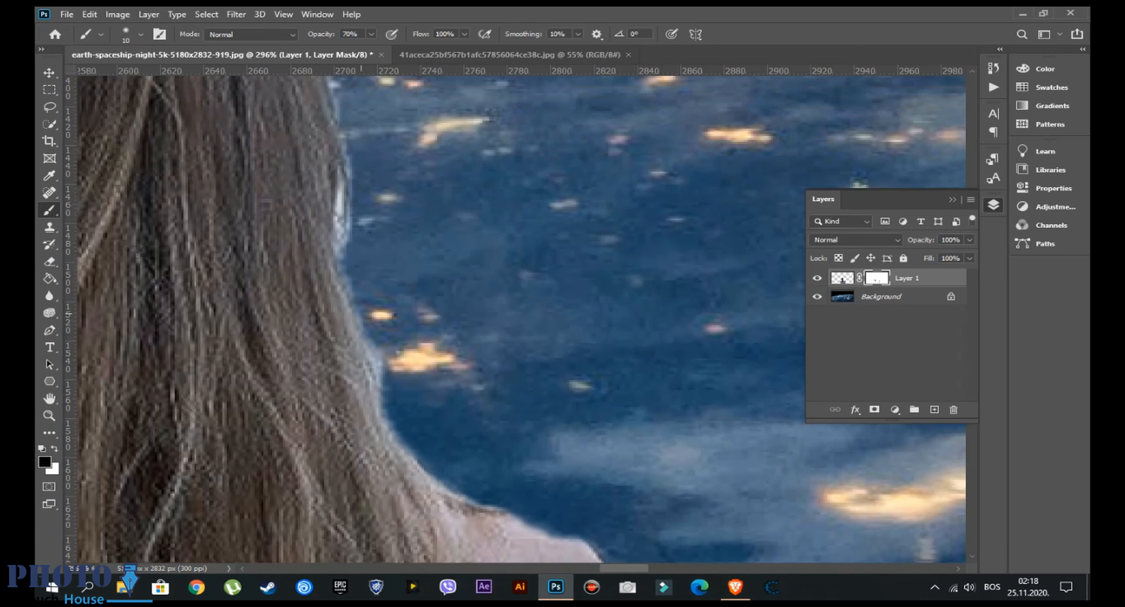
scroll(515, 319, "up", 1)
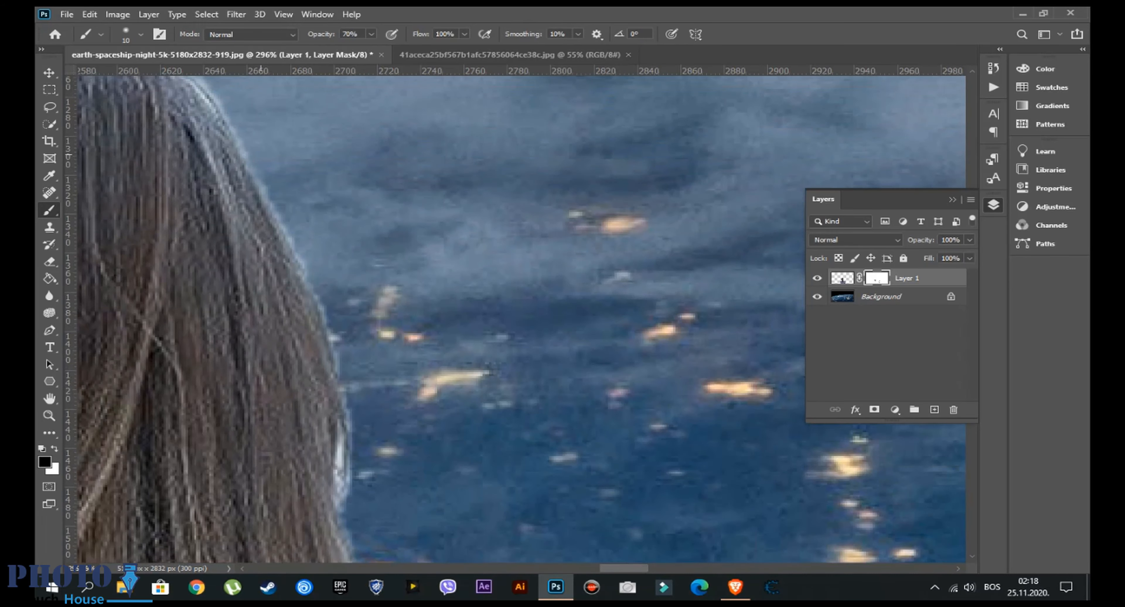
mouse_move(261, 181)
left_mouse_down()
mouse_move(332, 334)
mouse_move(349, 531)
left_mouse_up()
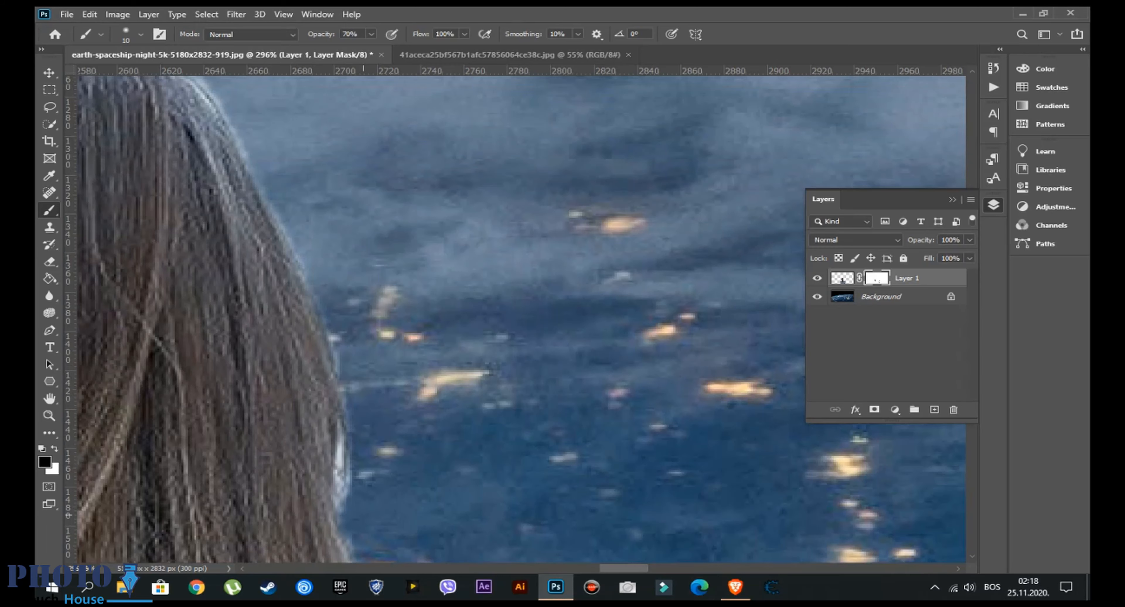
Mask out the pale fringe along the upper left outline of the girl's hair, from the crown downwards
scroll(627, 460, "left", 14)
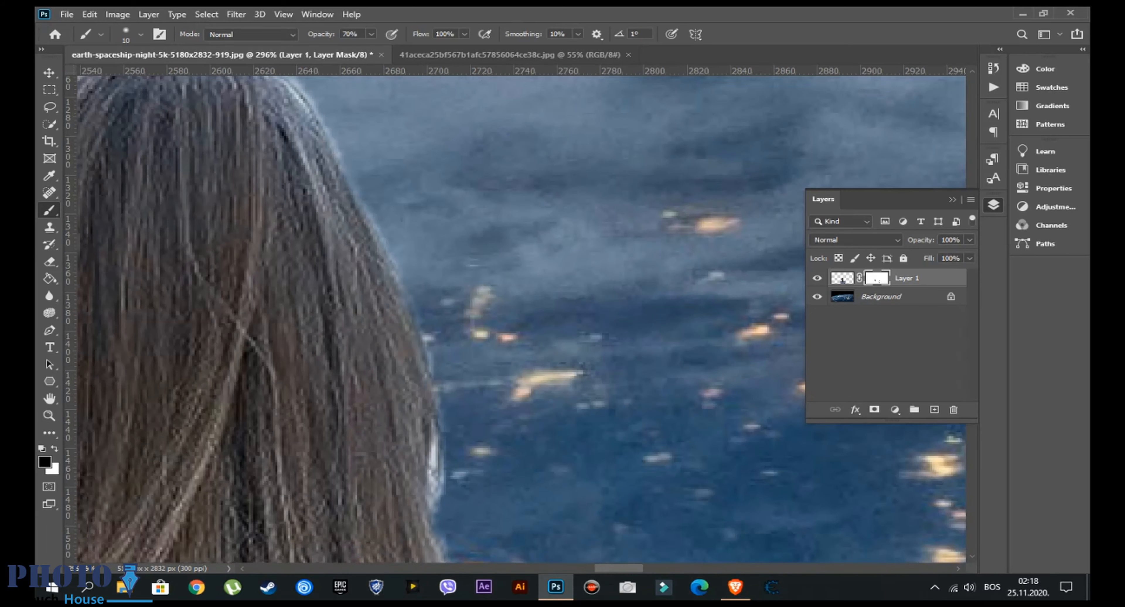
scroll(628, 459, "up", 2)
scroll(628, 459, "up", 1)
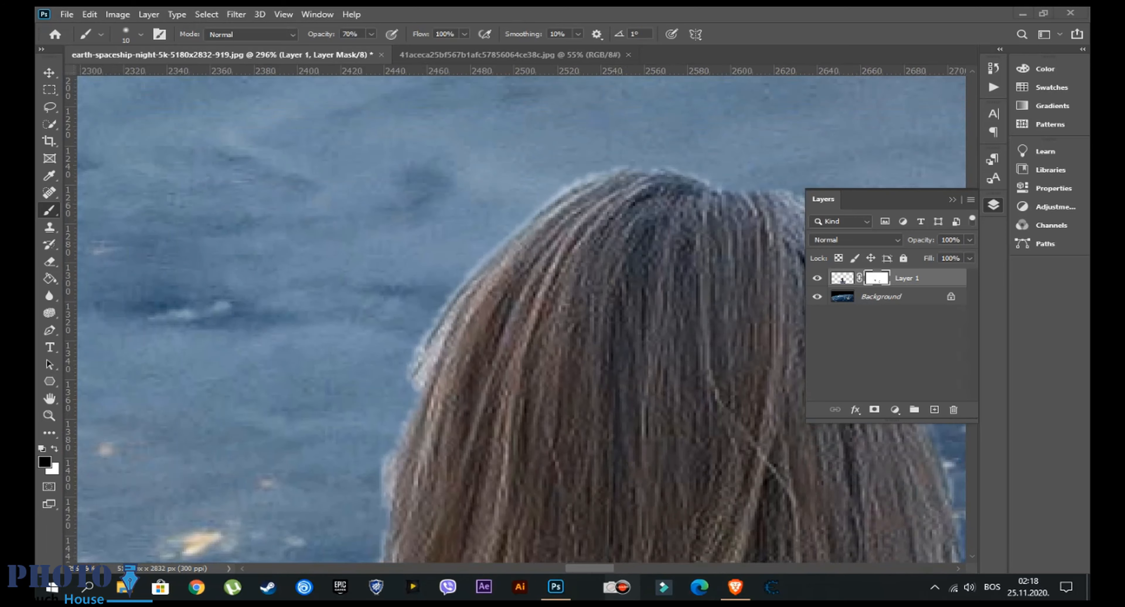
scroll(627, 460, "right", 11)
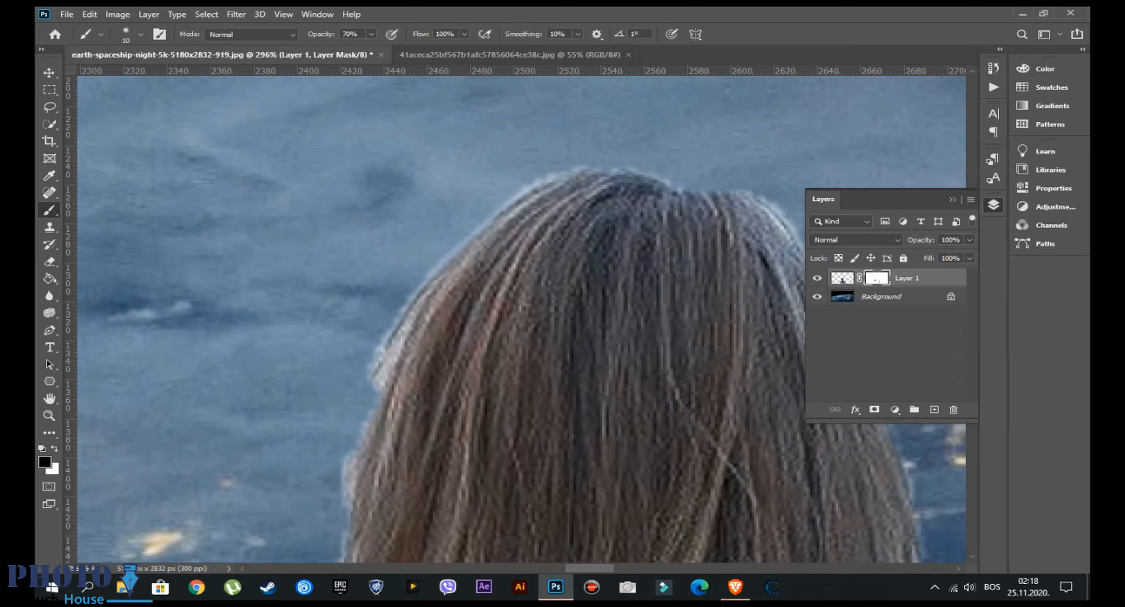
scroll(627, 459, "left", 4)
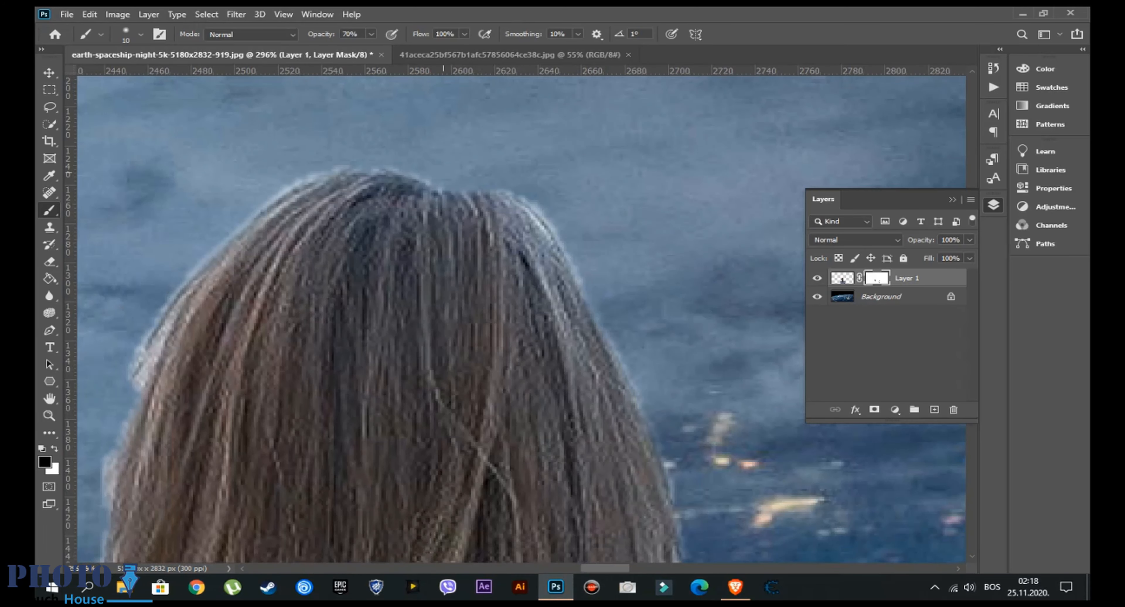
mouse_move(341, 168)
left_mouse_down()
mouse_move(290, 186)
mouse_move(218, 246)
mouse_move(135, 368)
left_mouse_up()
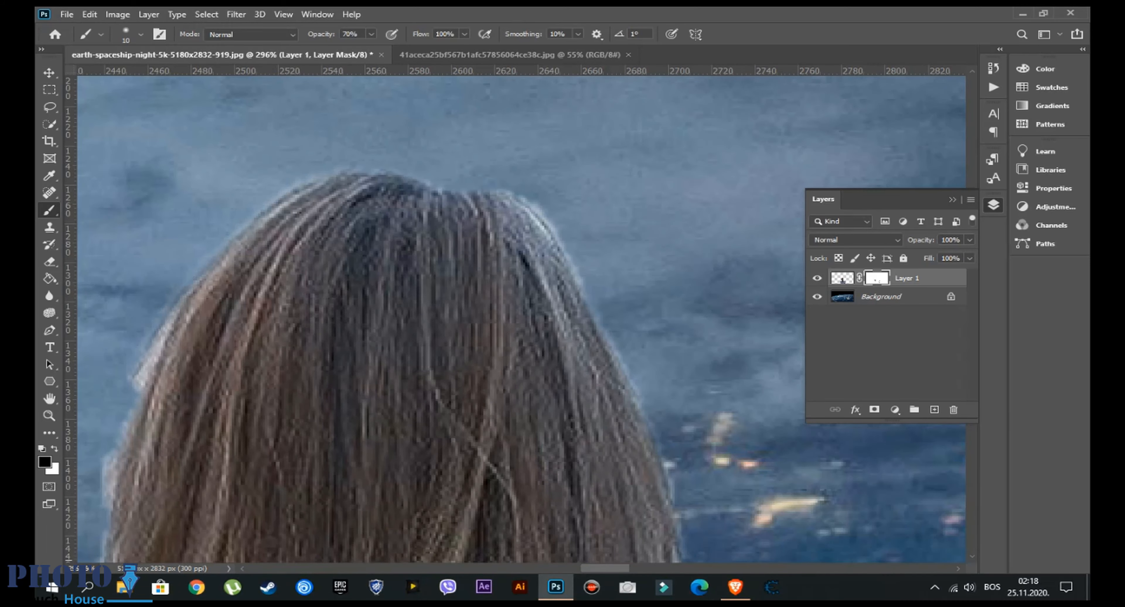
Mask out the pale fringe farther down the left side of the girl's hair, below the protruding strands
scroll(574, 426, "left", 9)
scroll(574, 425, "down", 3)
scroll(574, 425, "down", 1)
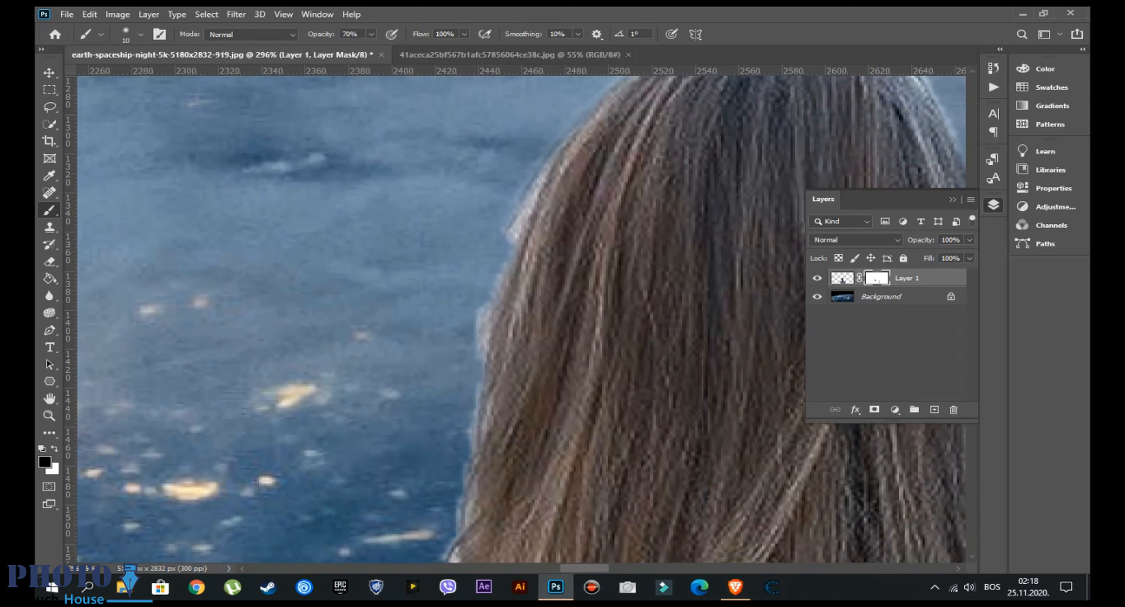
mouse_move(484, 303)
left_mouse_down()
mouse_move(476, 400)
mouse_move(452, 382)
mouse_move(451, 401)
left_mouse_up()
Mask out the fringe along the top of the girl's left shoulder and down the outer edge of her upper arm
scroll(507, 450, "down", 6)
scroll(496, 457, "down", 2)
scroll(497, 457, "down", 3)
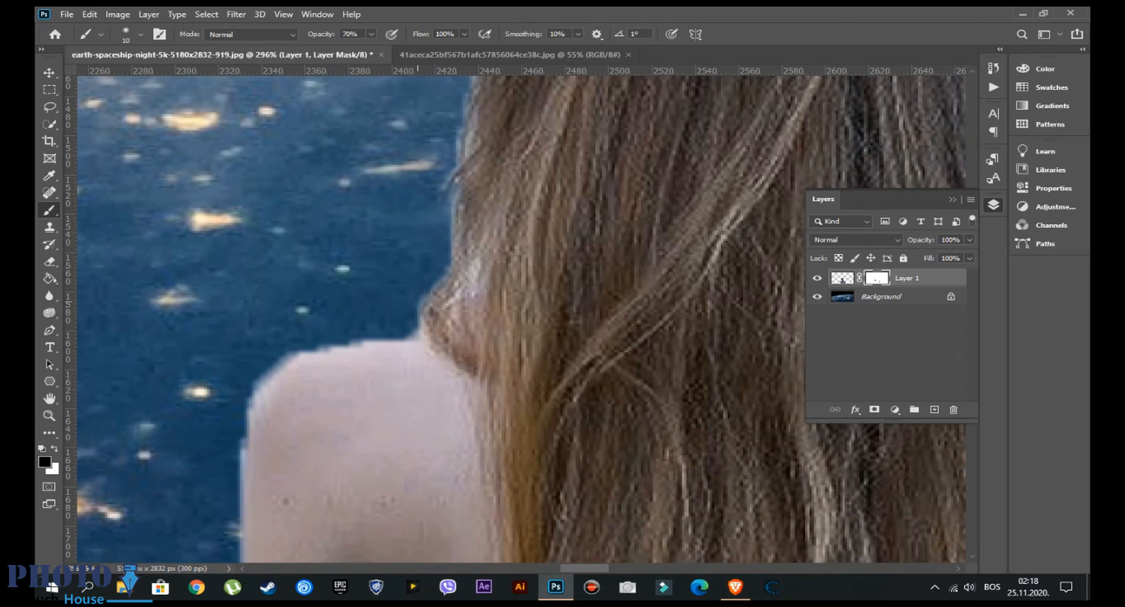
left_click_drag(380, 343, 262, 377)
scroll(261, 378, "down", 4)
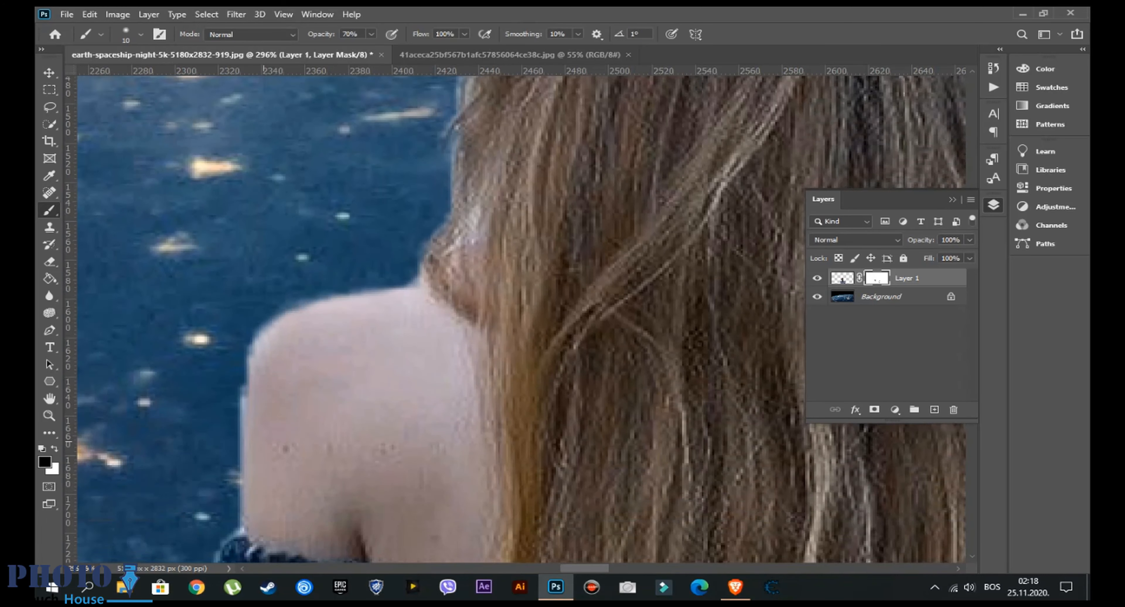
left_click_drag(250, 275, 247, 395)
Mask out the fringe along the outer edge of the girl's left sleeve, from the arm down to its lower corner
scroll(246, 395, "down", 4)
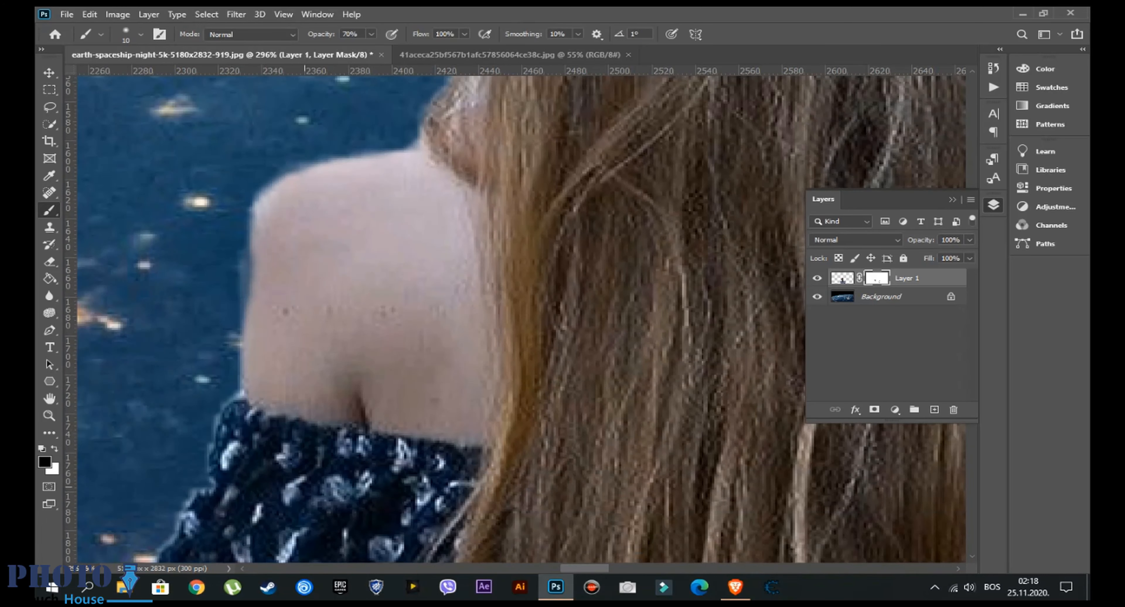
scroll(225, 332, "down", 1)
mouse_move(229, 294)
left_mouse_down()
mouse_move(177, 430)
mouse_move(144, 472)
left_mouse_up()
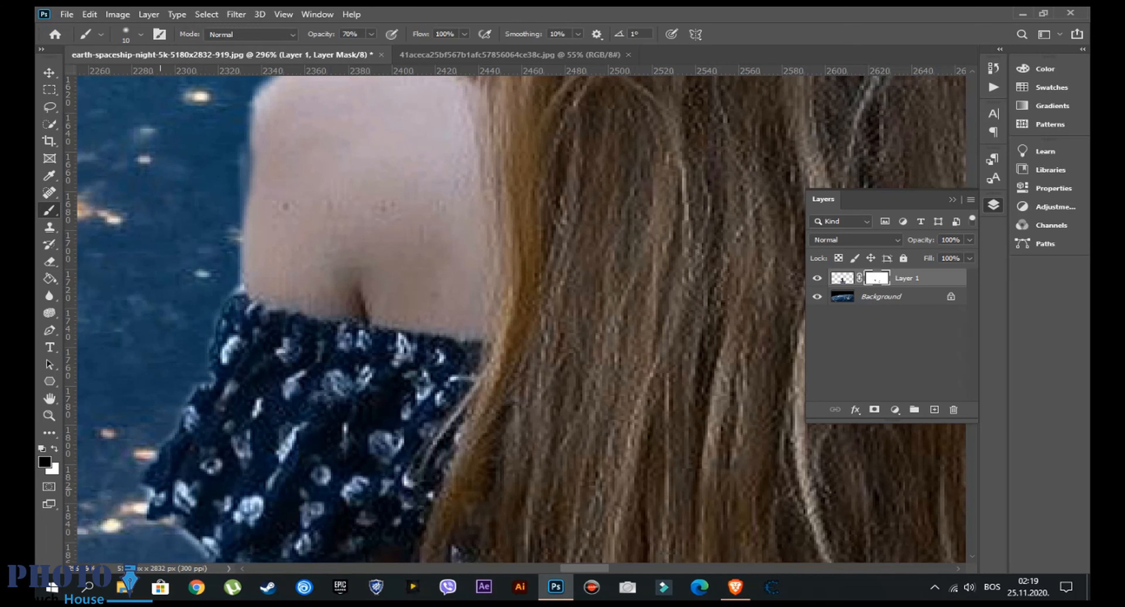
In Layer 1's Blend If settings, lower the white point of This Layer to hide the brightest cutout pixels, and apply it
scroll(144, 471, "down", 3)
scroll(282, 454, "down", 15)
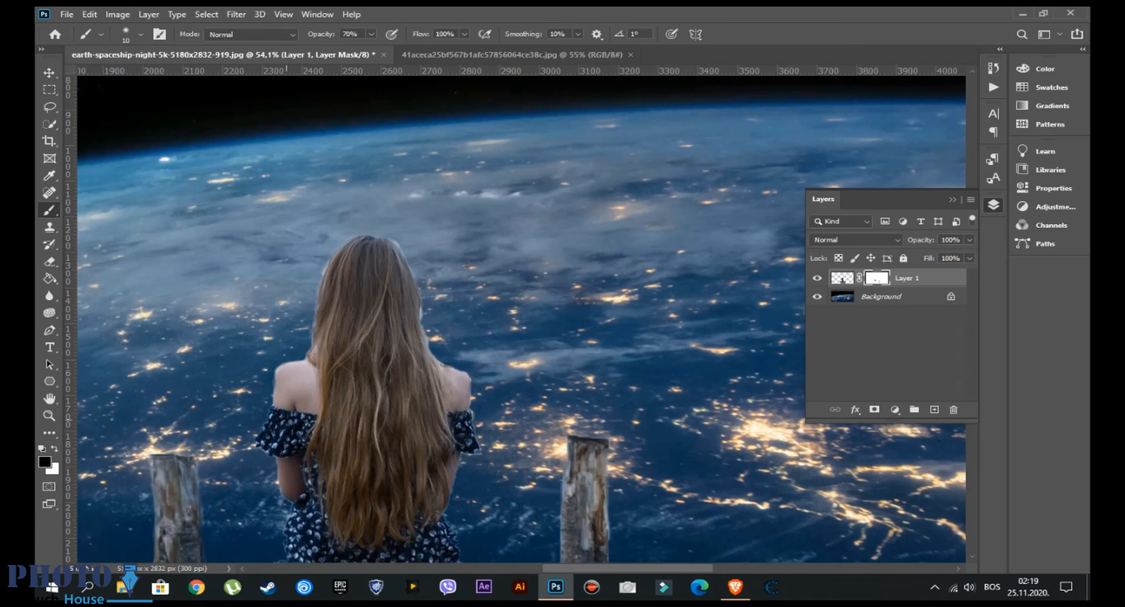
key("h")
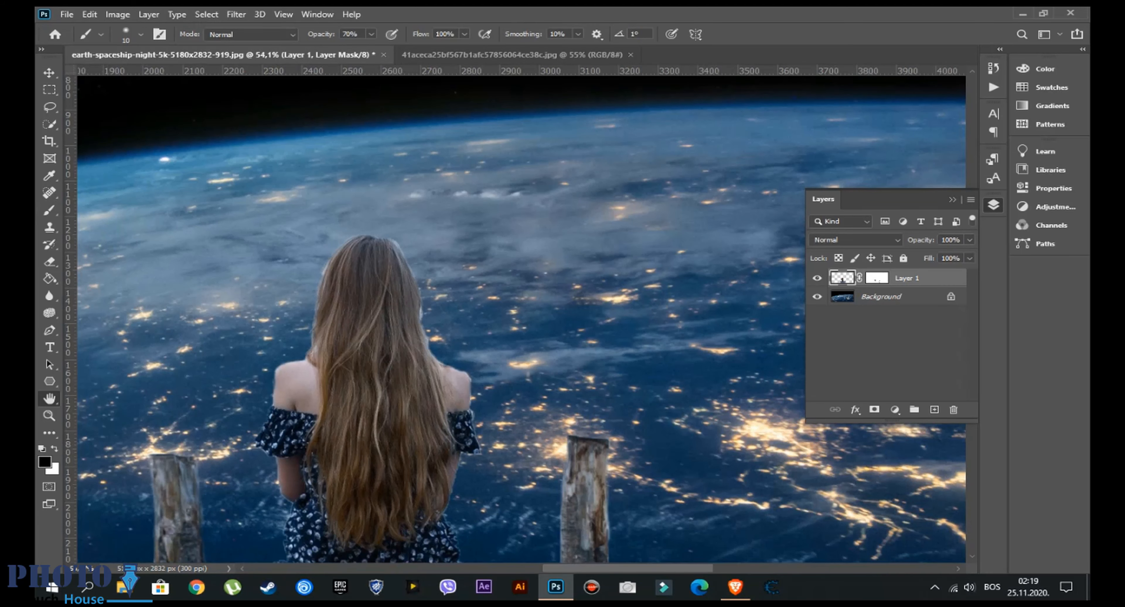
left_click_drag(890, 267, 852, 267)
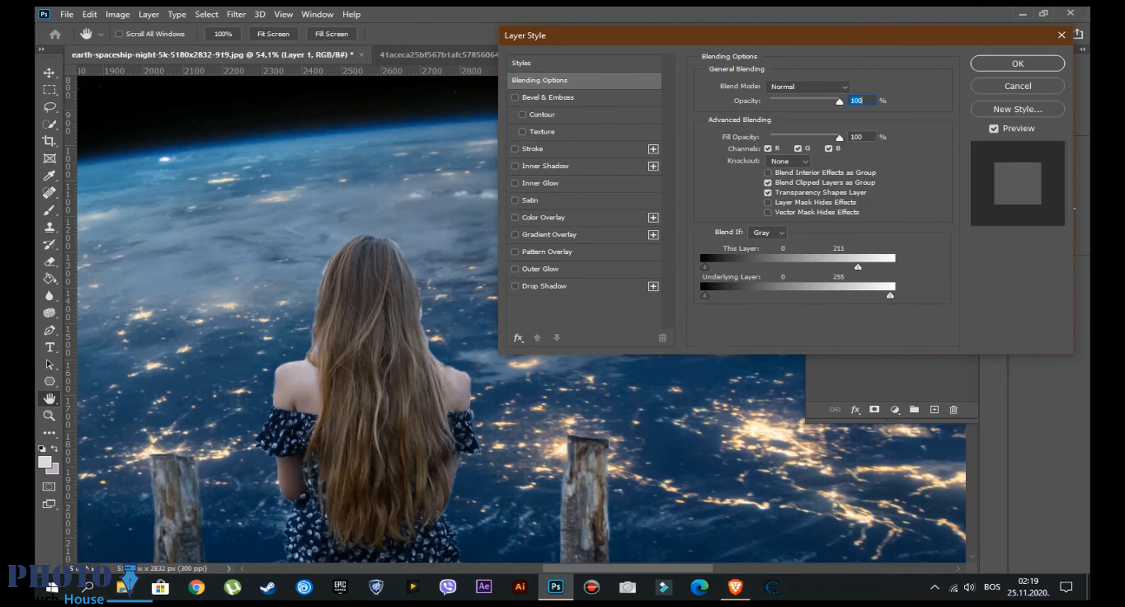
left_click_drag(853, 267, 863, 267)
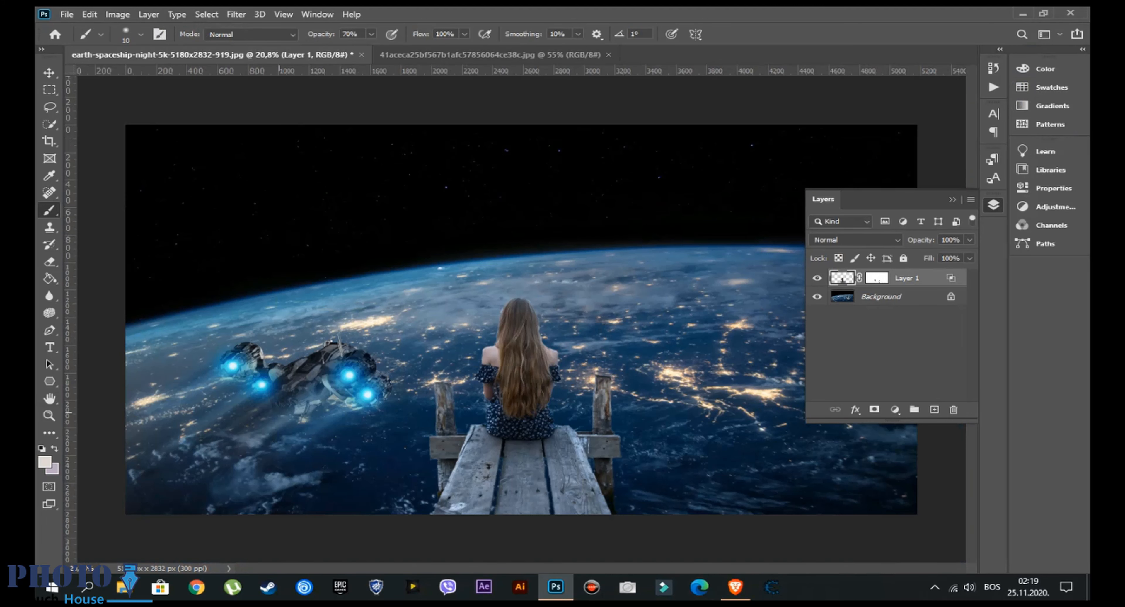
Add a Brightness/Contrast adjustment layer, reduce its brightness, and clip it to Layer 1 so only the girl and pier darken
scroll(520, 323, "up", 1)
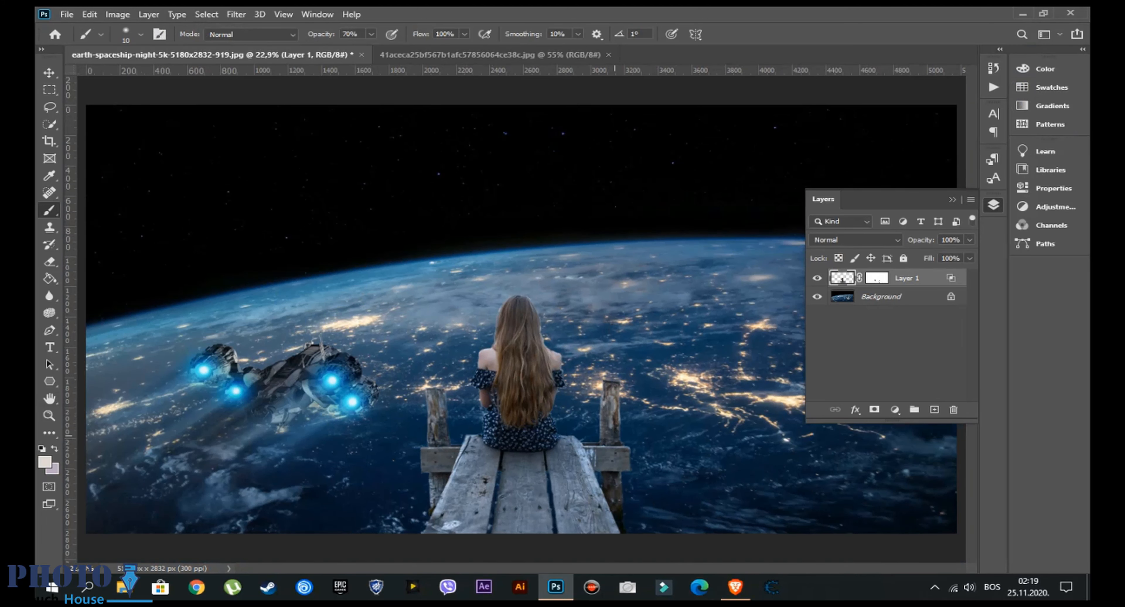
left_click(895, 409)
left_click(917, 179)
left_click_drag(905, 247, 869, 246)
left_click(908, 286, "alt")
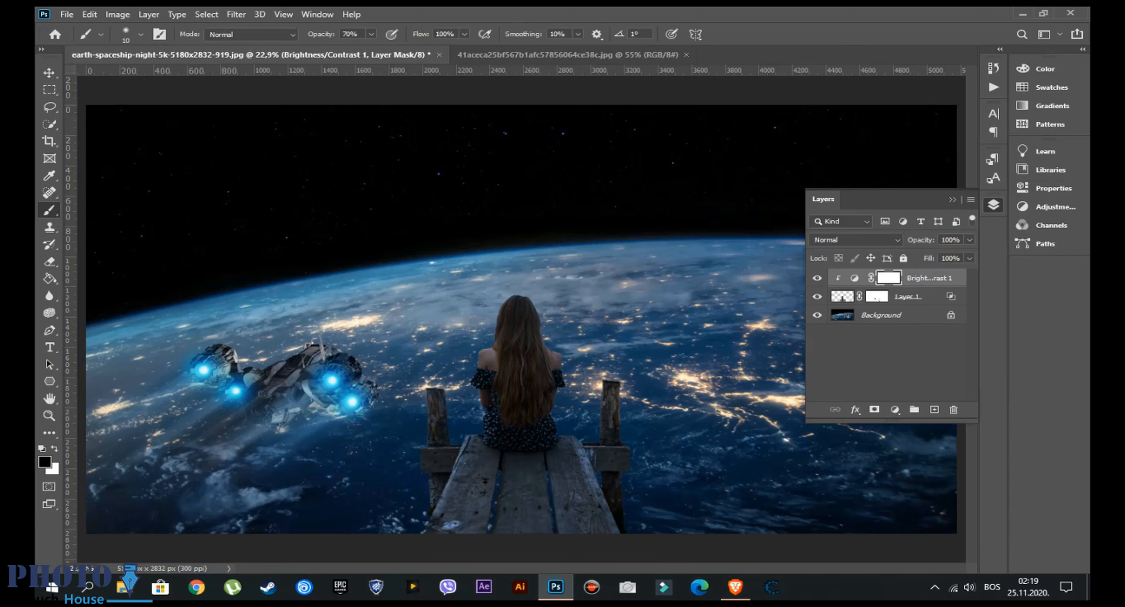
Examine the darkened girl and pier against the earth background, first as a whole and close up
key("v")
key("ctrl+minus")
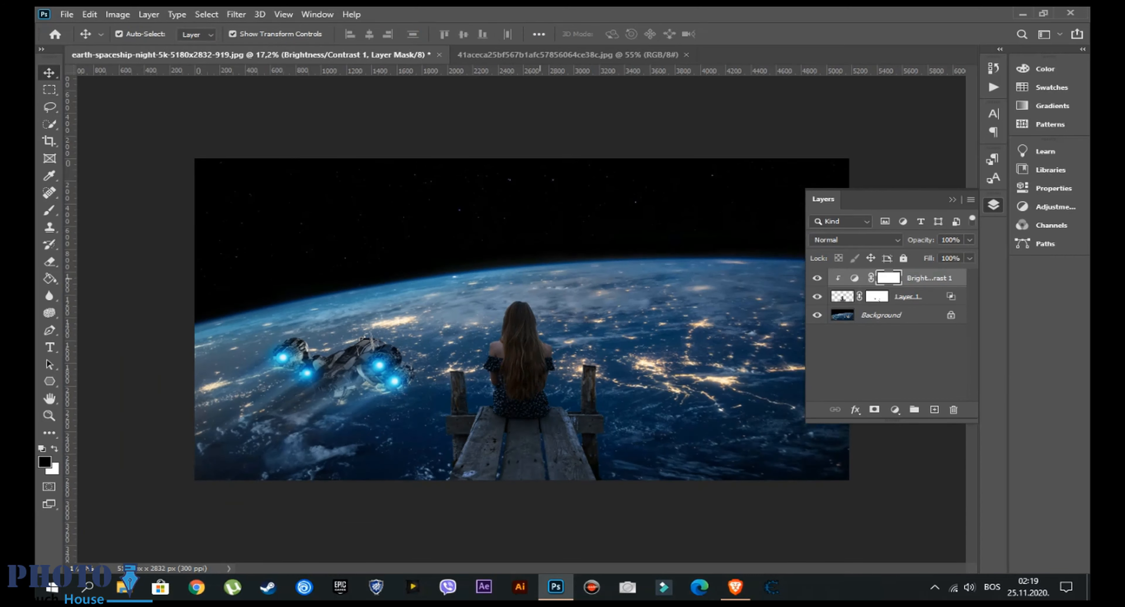
left_click(952, 200)
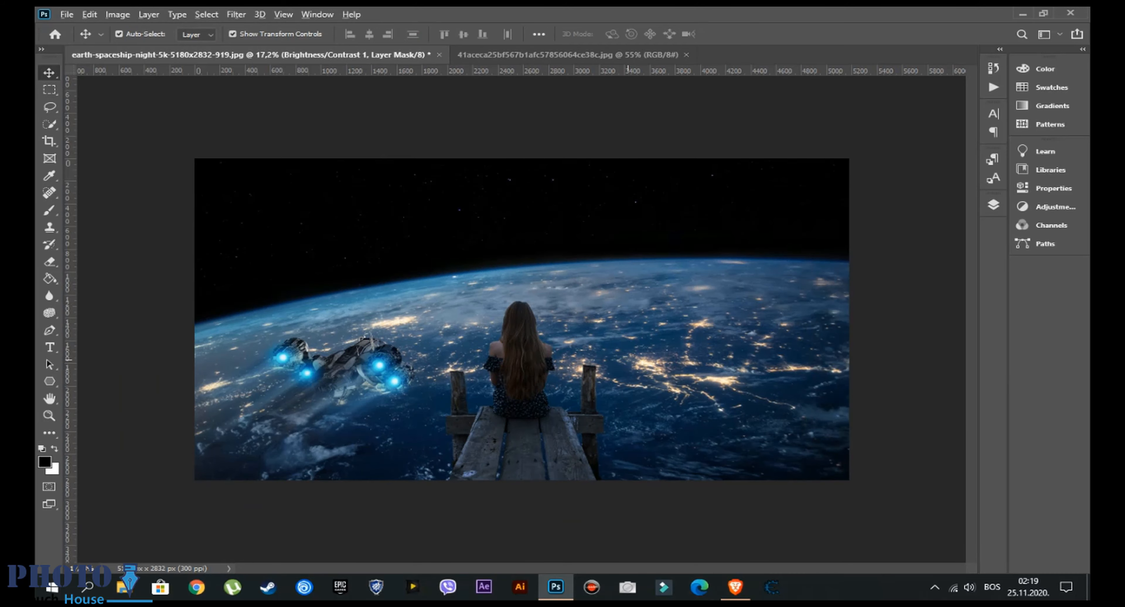
scroll(522, 320, "up", 2)
scroll(521, 319, "down", 1)
scroll(522, 319, "up", 1)
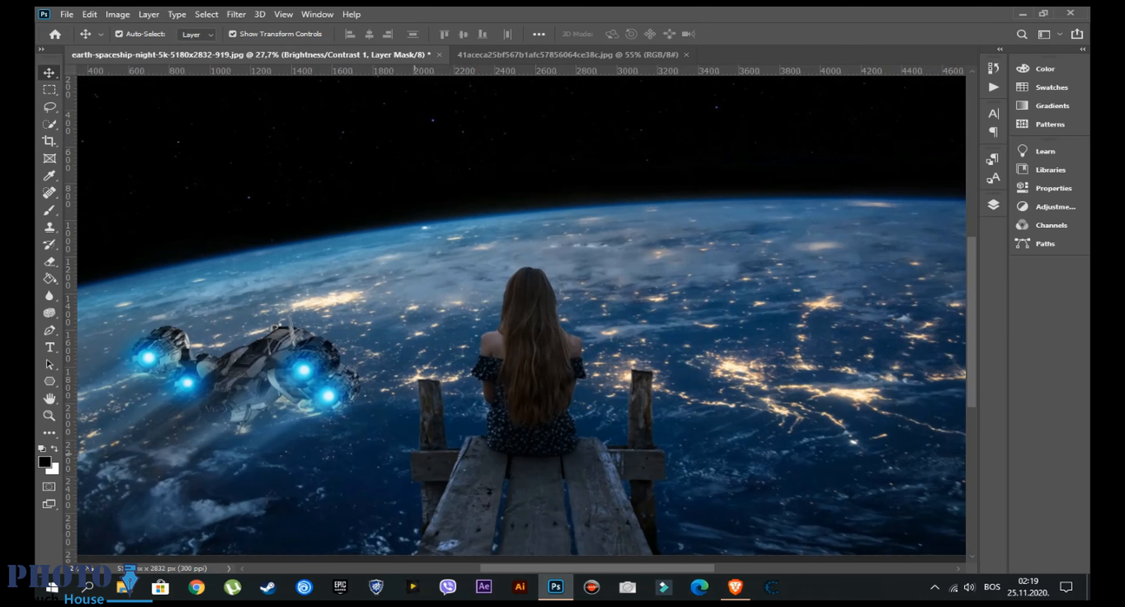
scroll(406, 466, "up", 3)
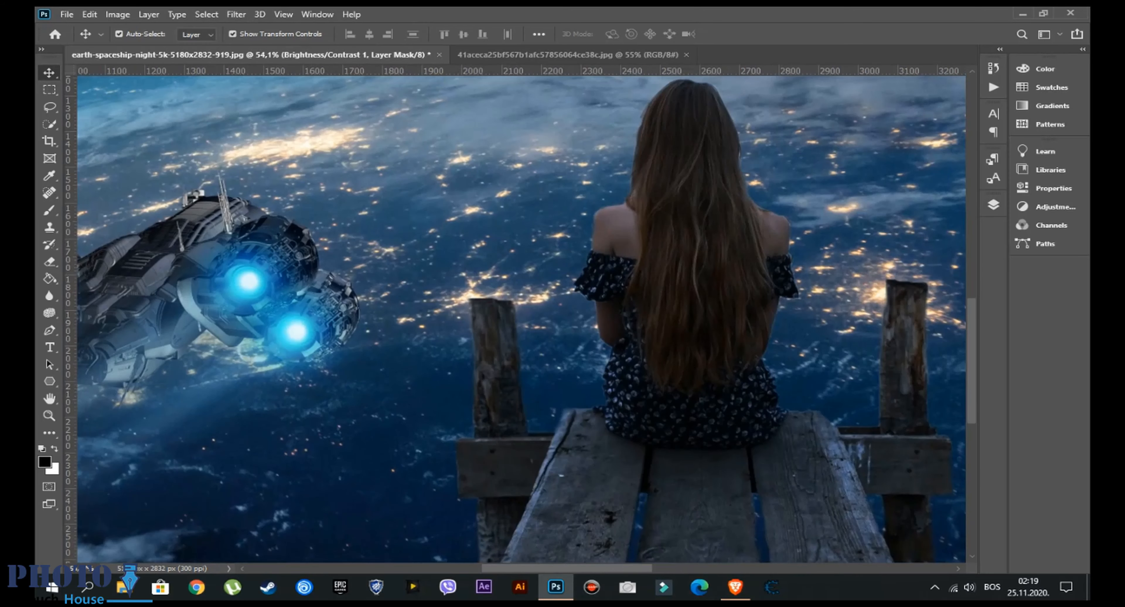
Target Layer 1's image instead of its mask and set up the Blur tool with 23% strength and a 25 px brush
left_click(994, 205)
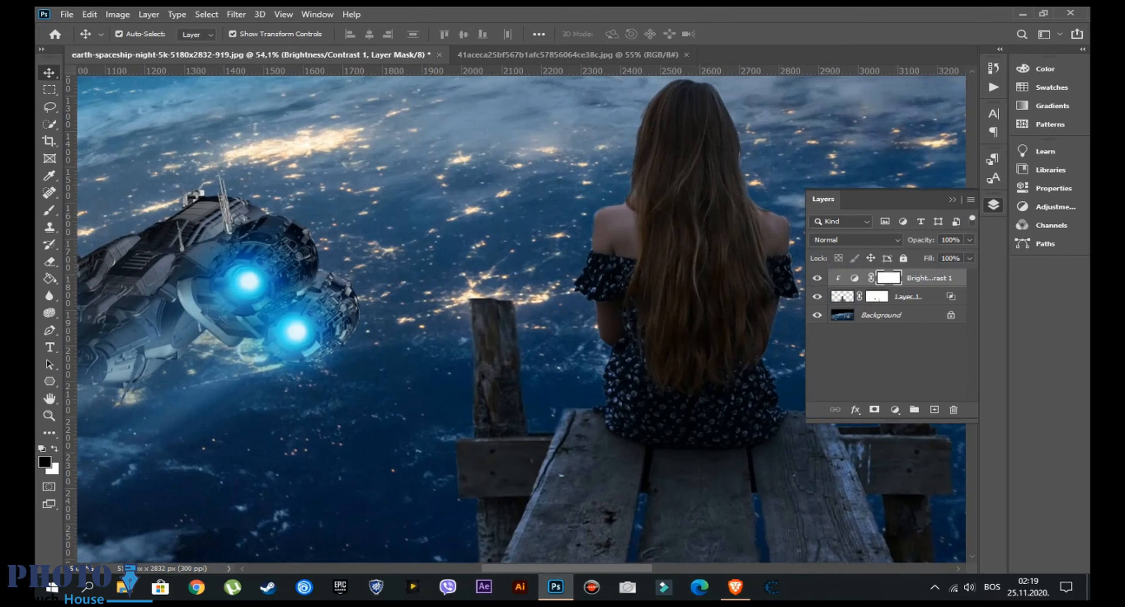
left_click(842, 296)
scroll(360, 528, "up", 4)
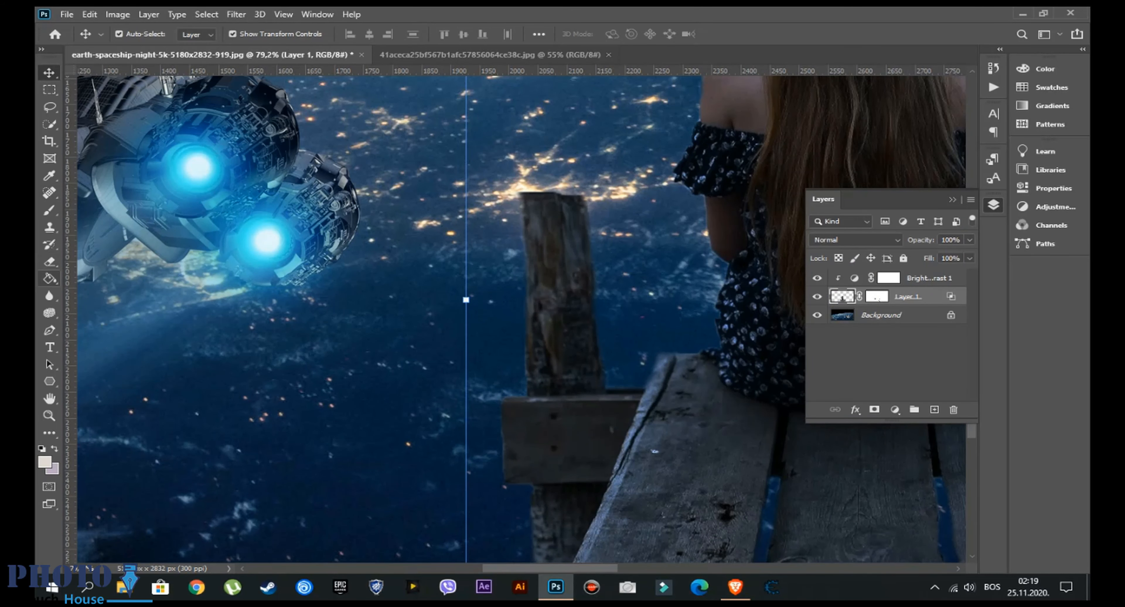
left_click(49, 295)
left_click(369, 34)
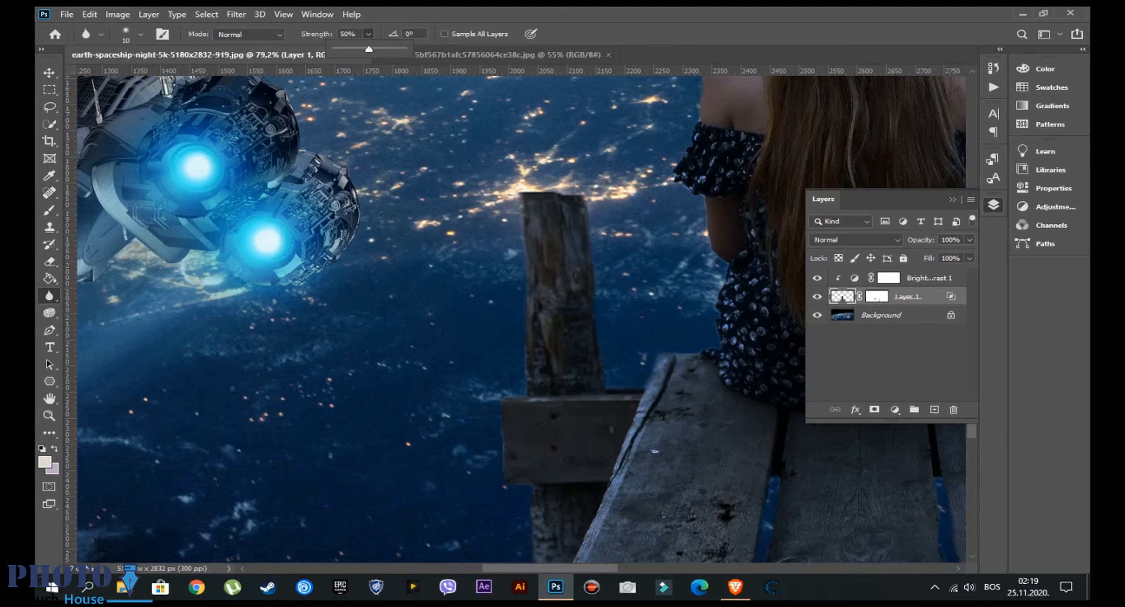
left_click_drag(369, 49, 351, 49)
scroll(608, 289, "up", 4)
right_click(445, 154)
left_click_drag(522, 186, 530, 186)
key("Return")
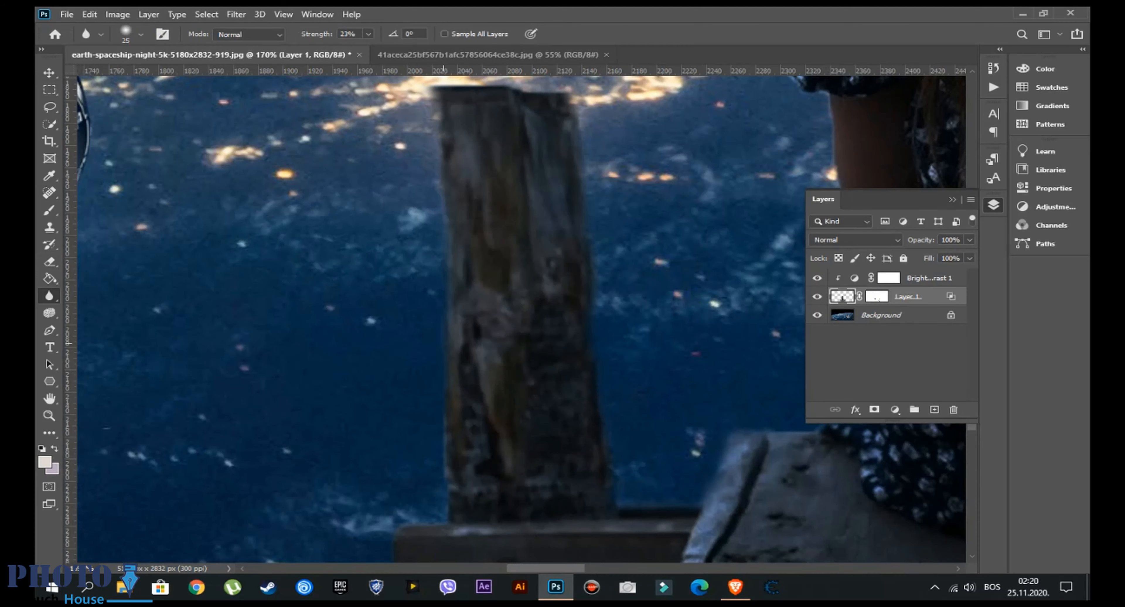
Soften the cutout edges of the left post, the left end of the crossbeam and the outer plank with the Blur tool
scroll(445, 306, "down", 5)
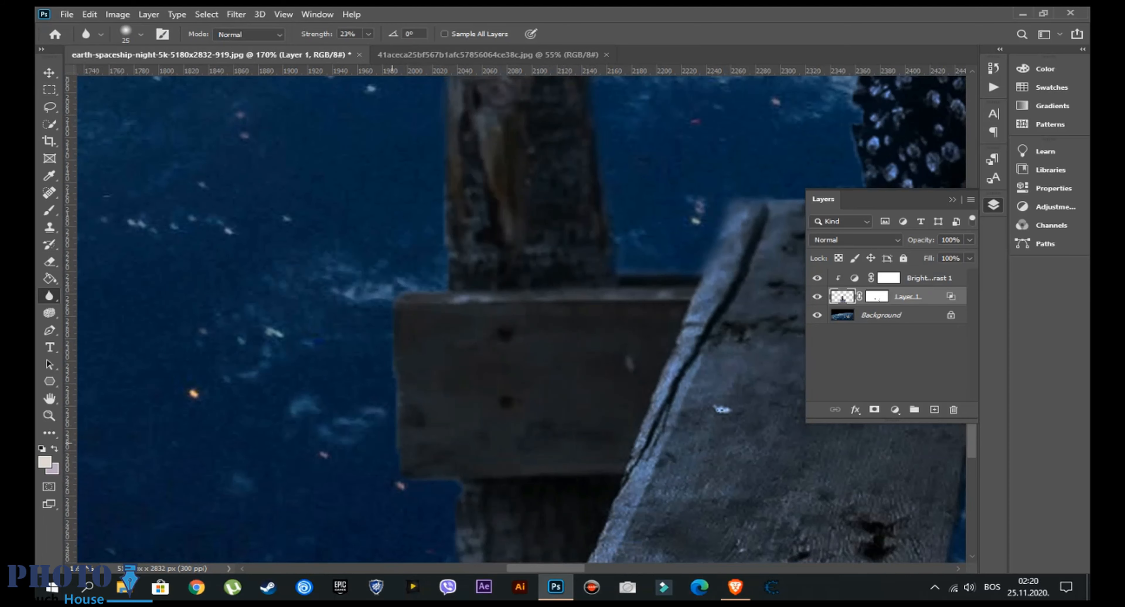
scroll(392, 443, "down", 4)
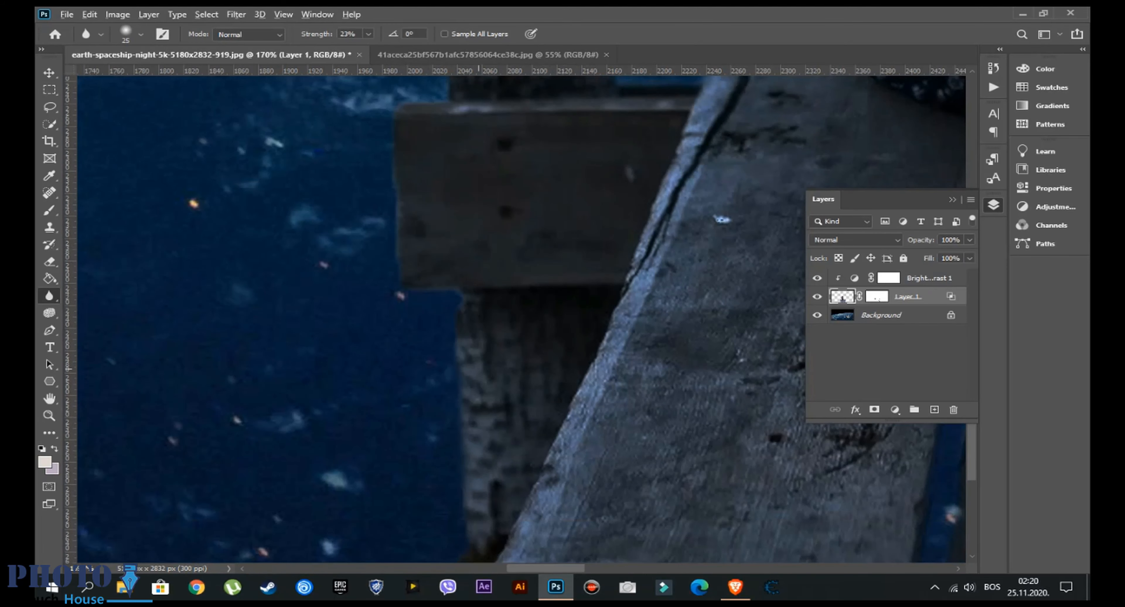
scroll(478, 369, "down", 2)
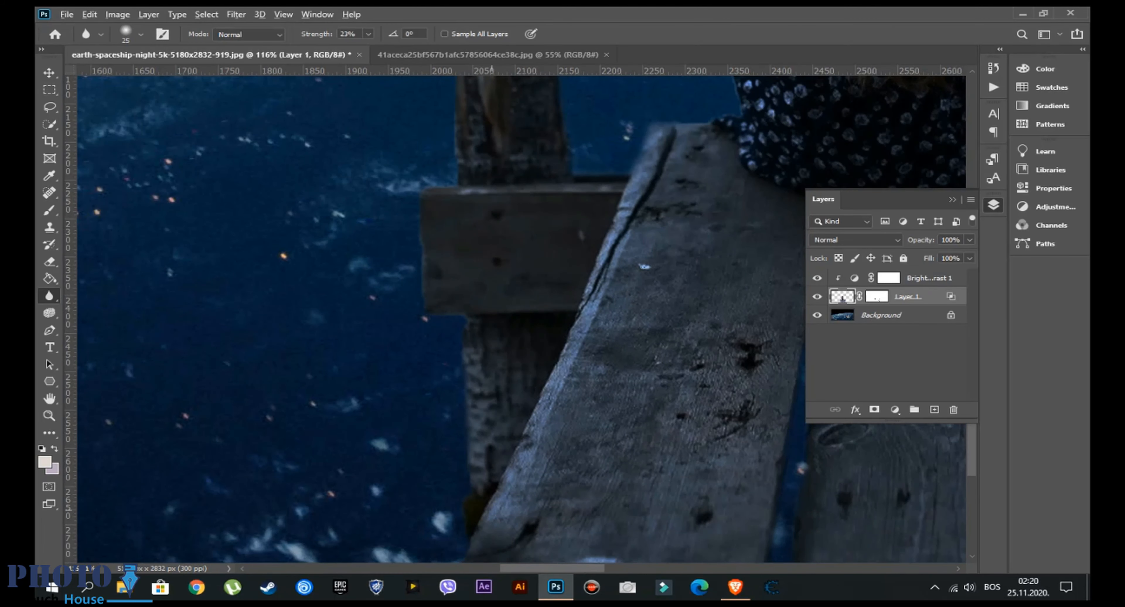
scroll(481, 439, "down", 5)
scroll(629, 425, "up", 5)
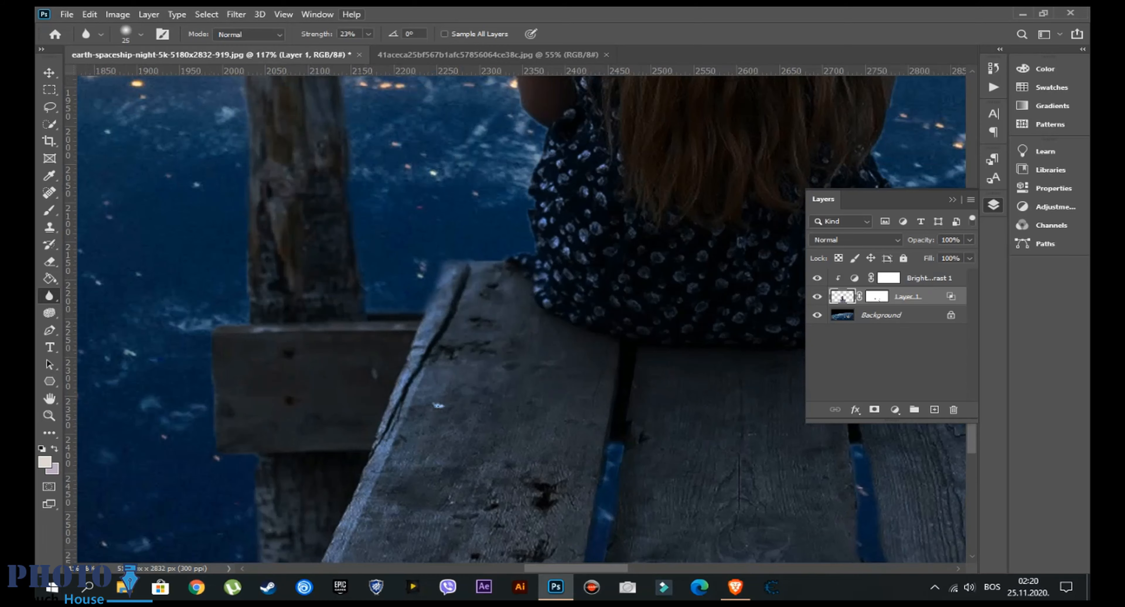
Set the blur strength to 29% and soften the left outline of the girl's dress, arm, shoulder and hair up to the crown
left_click(368, 34)
left_click_drag(369, 48, 373, 49)
scroll(524, 319, "up", 3)
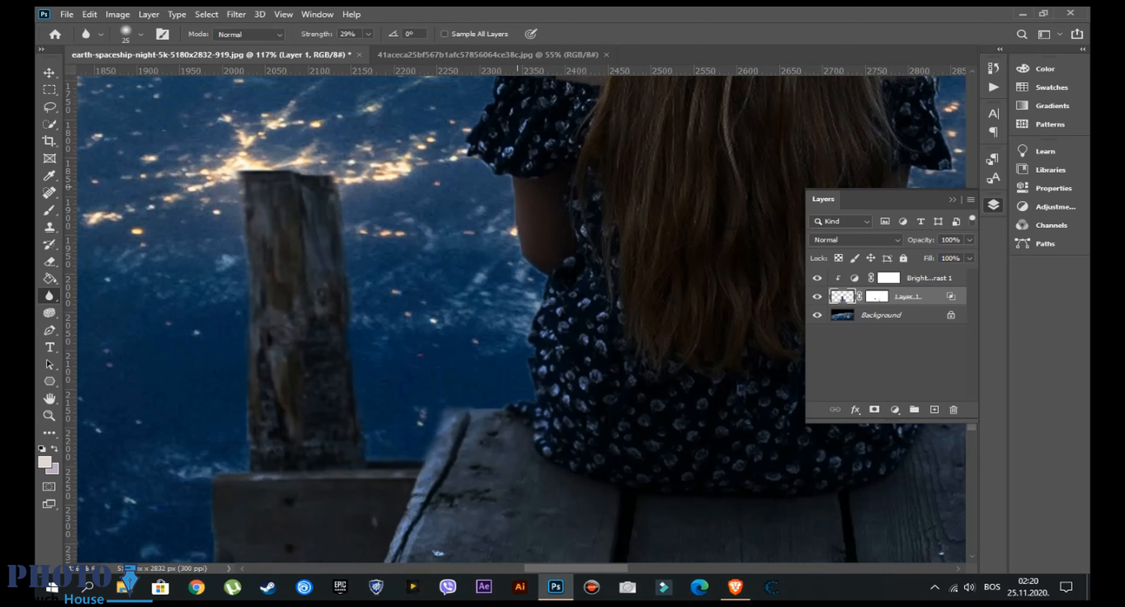
scroll(598, 305, "up", 10)
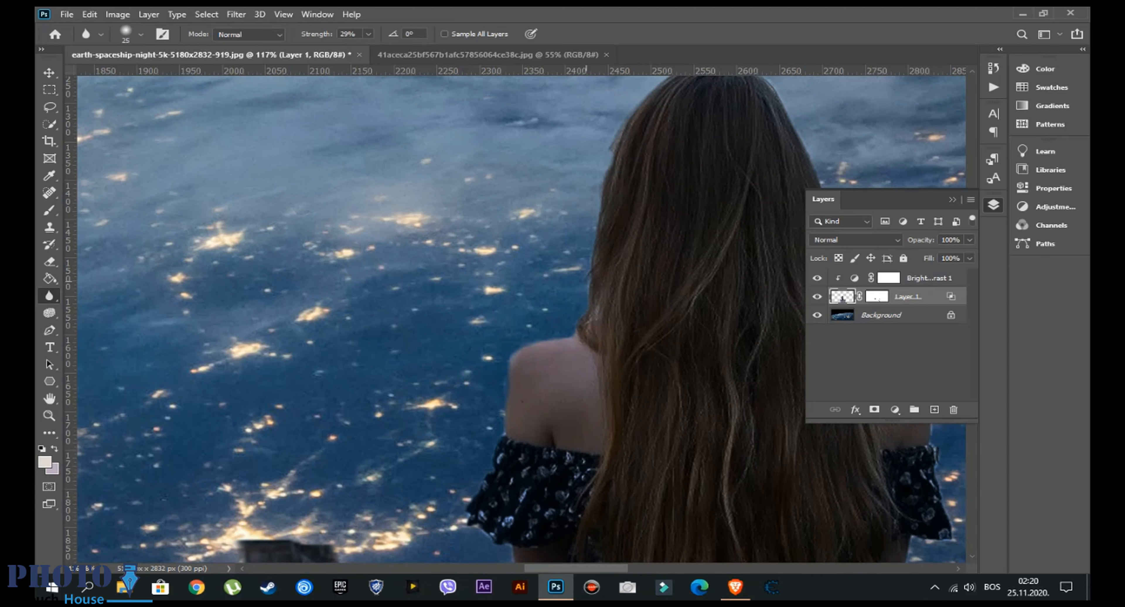
scroll(515, 318, "up", 2)
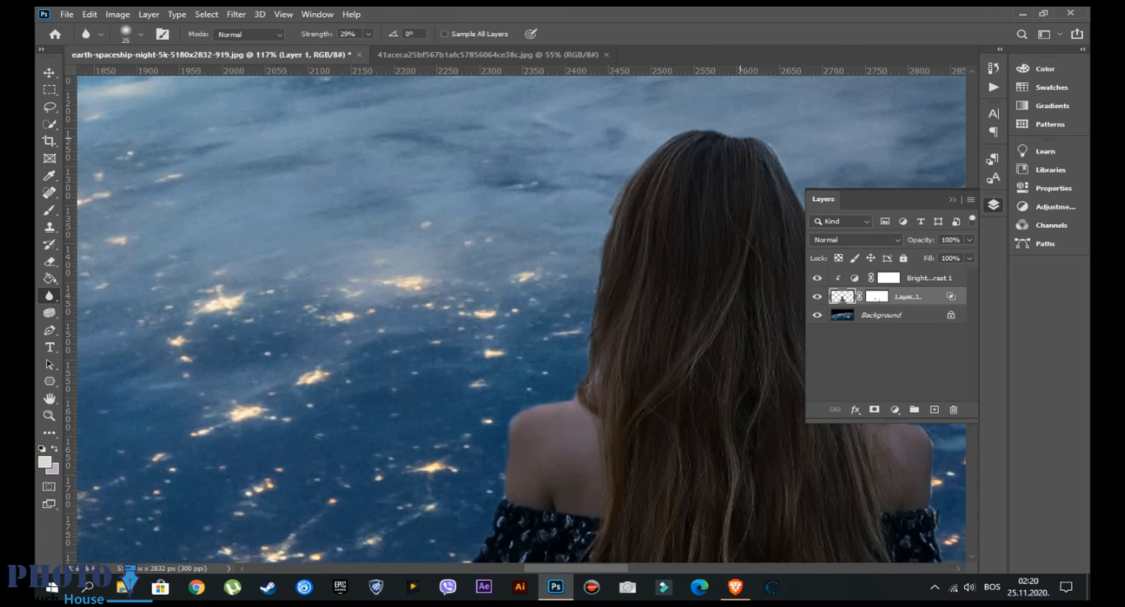
Examine the cutout edges along the girl's right side, the right post, the crossbeam and the planks, and the whole composite
scroll(669, 319, "right", 5)
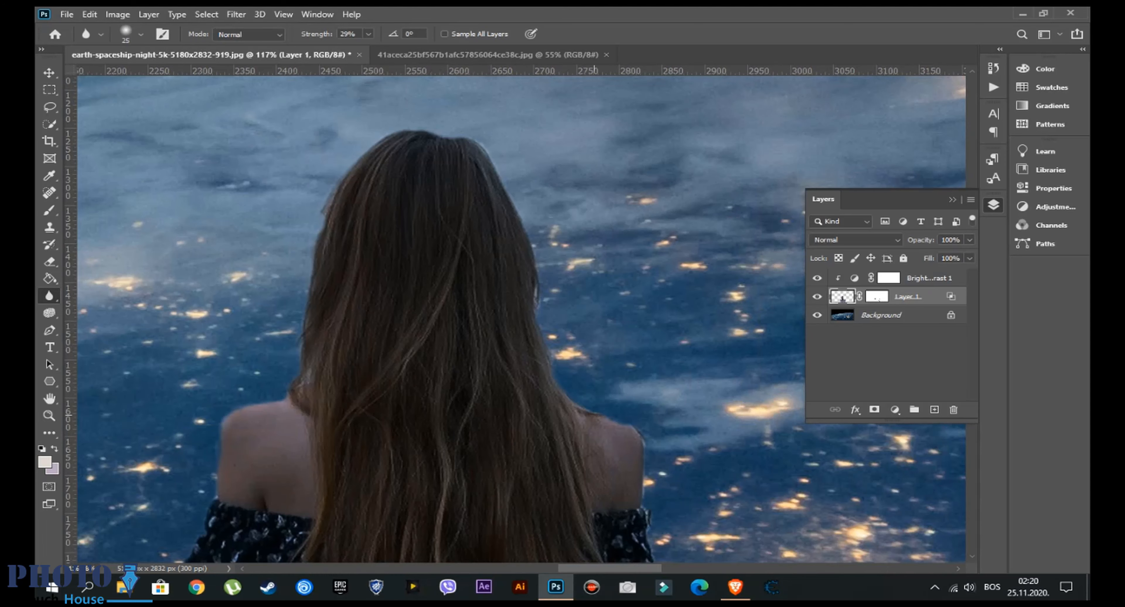
scroll(639, 319, "down", 5)
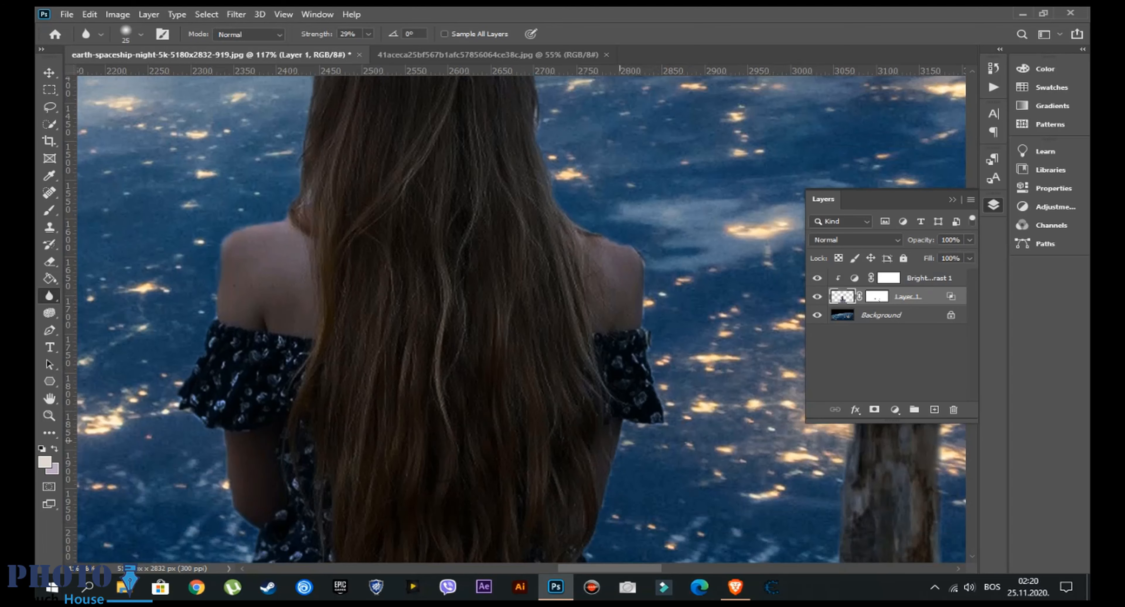
scroll(592, 319, "down", 5)
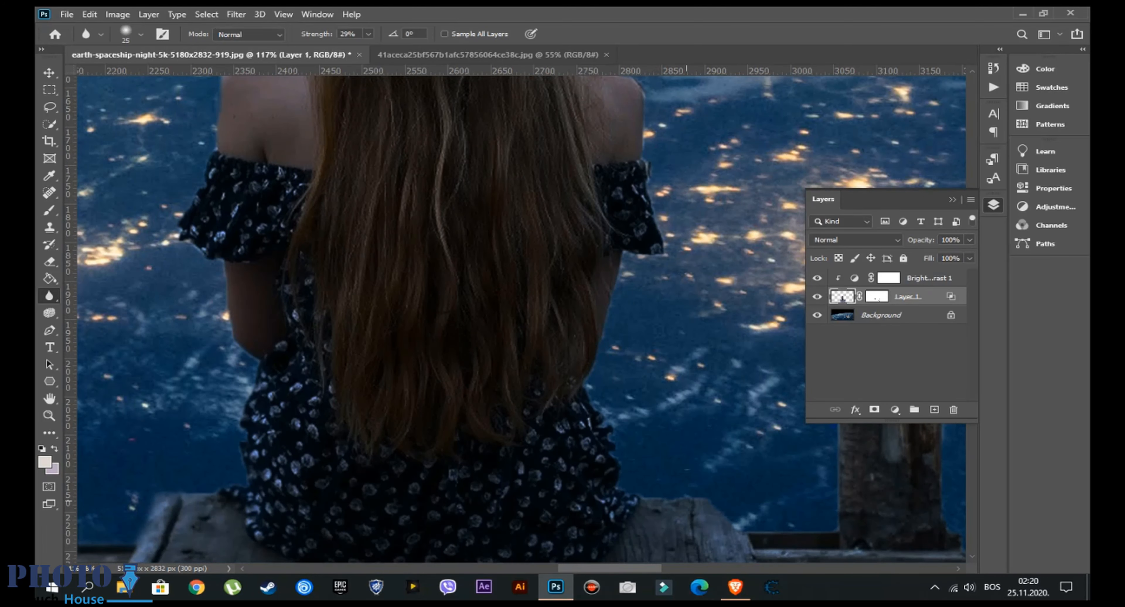
scroll(522, 318, "right", 5)
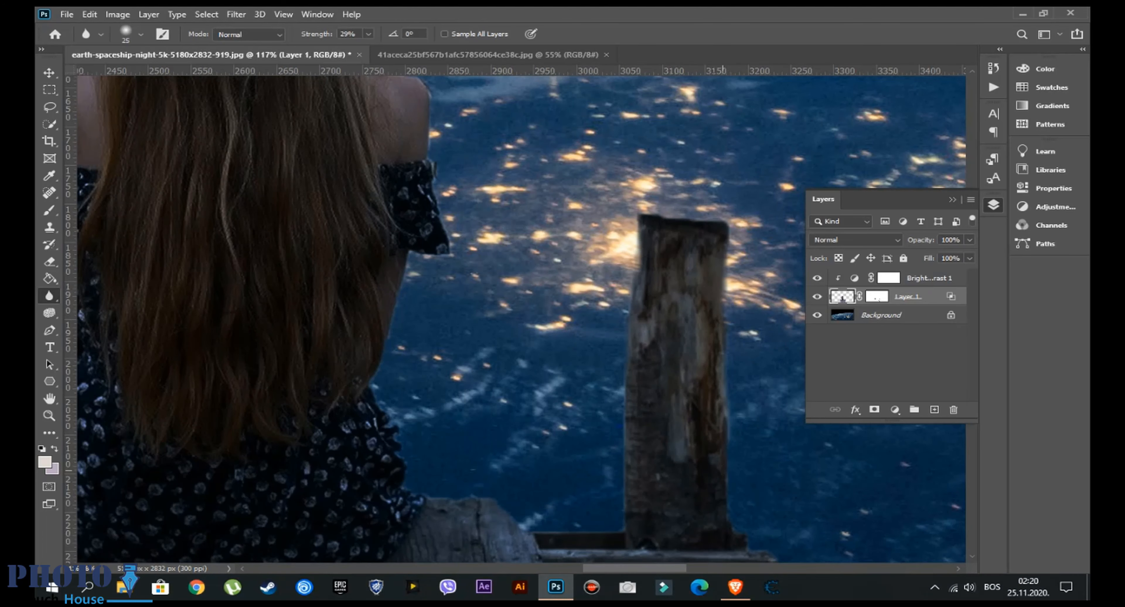
scroll(515, 319, "down", 6)
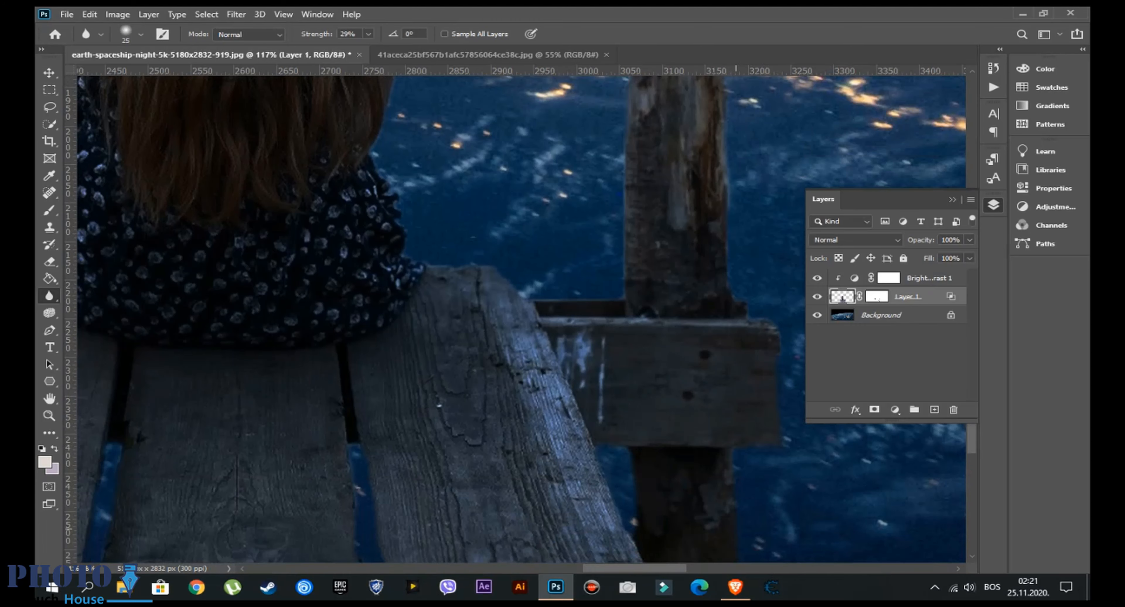
scroll(516, 319, "down", 7)
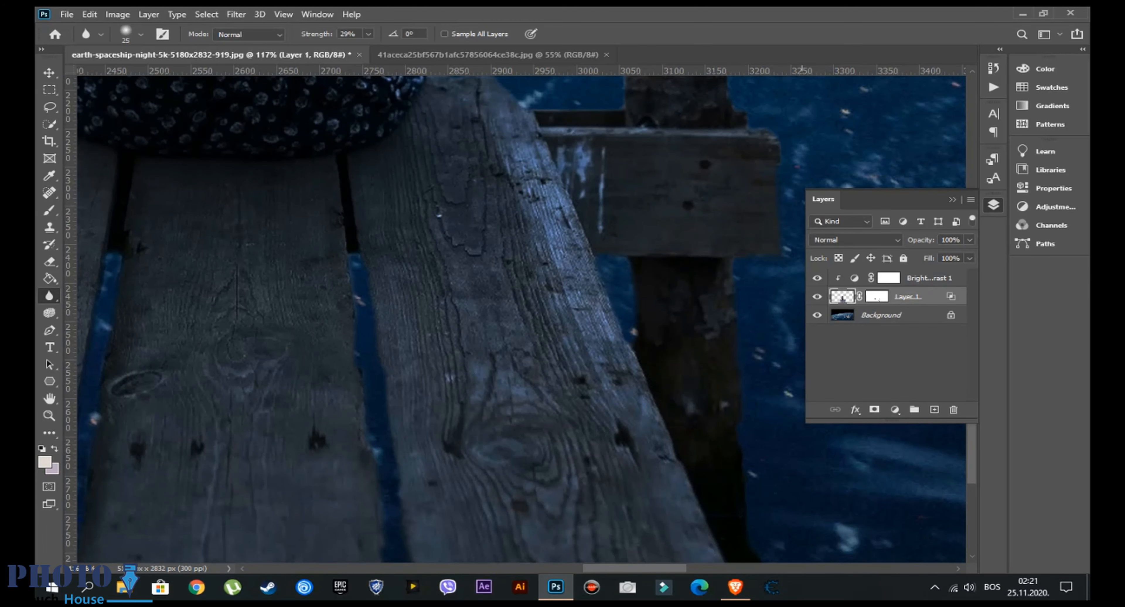
scroll(516, 318, "down", 4)
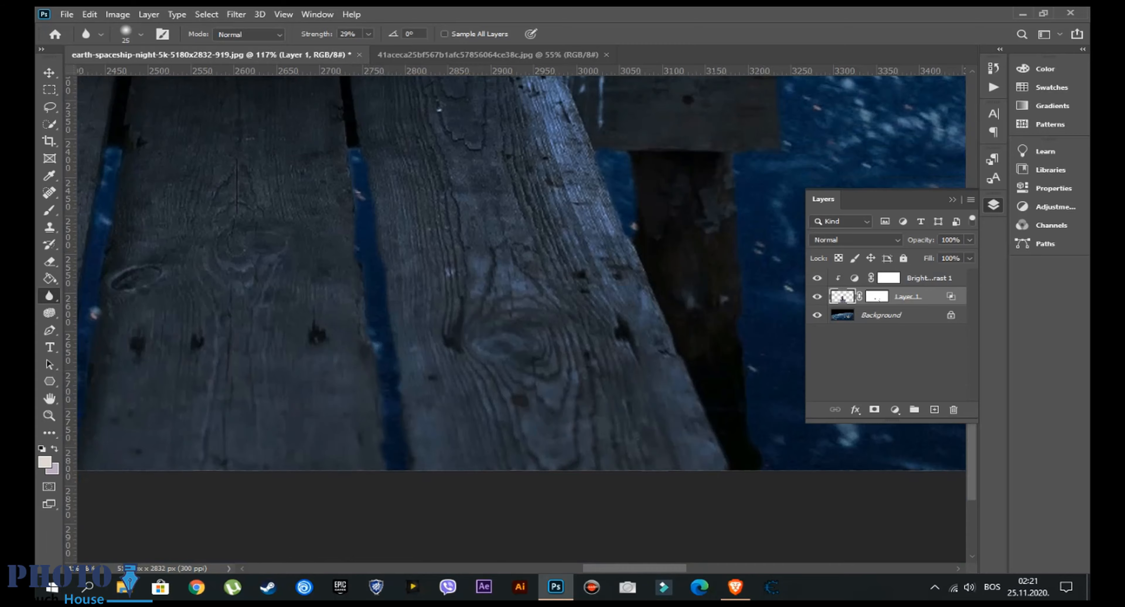
scroll(522, 268, "left", 10)
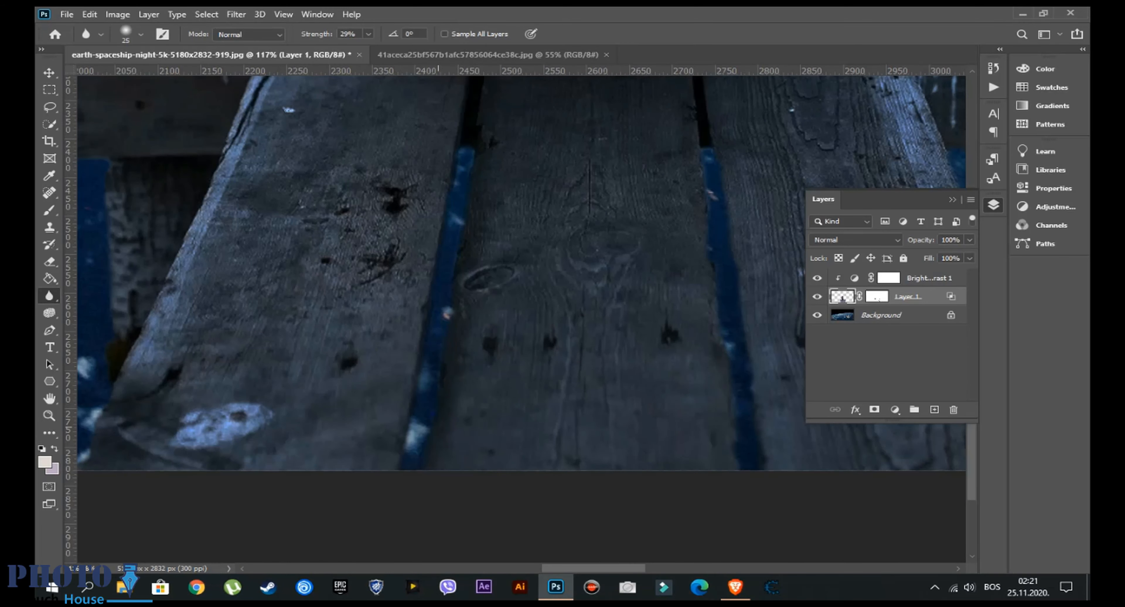
scroll(502, 358, "down", 14)
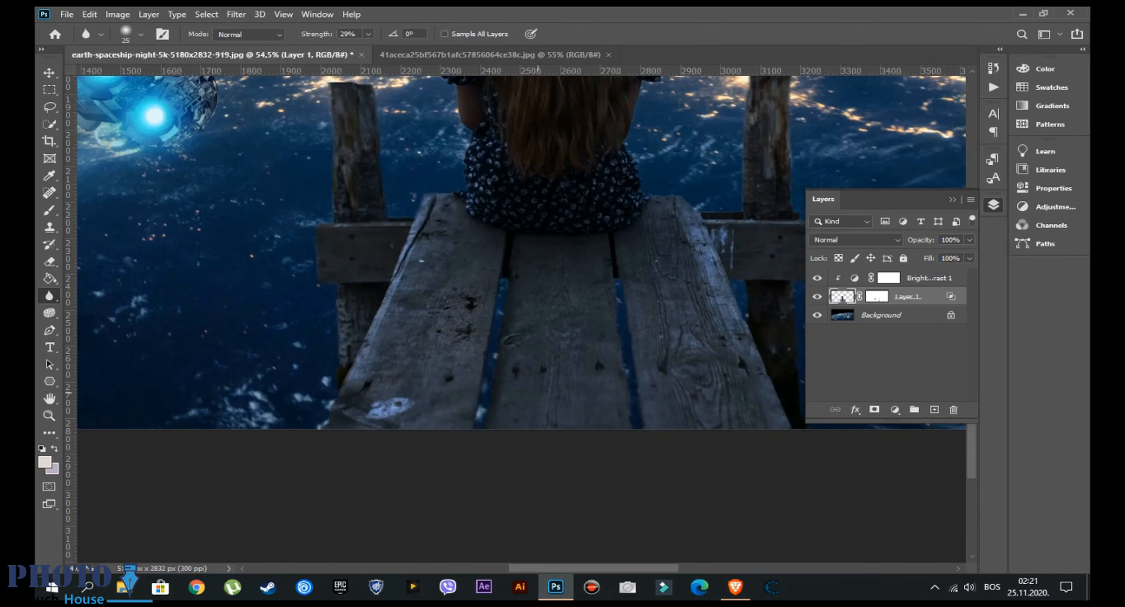
scroll(648, 337, "down", 2)
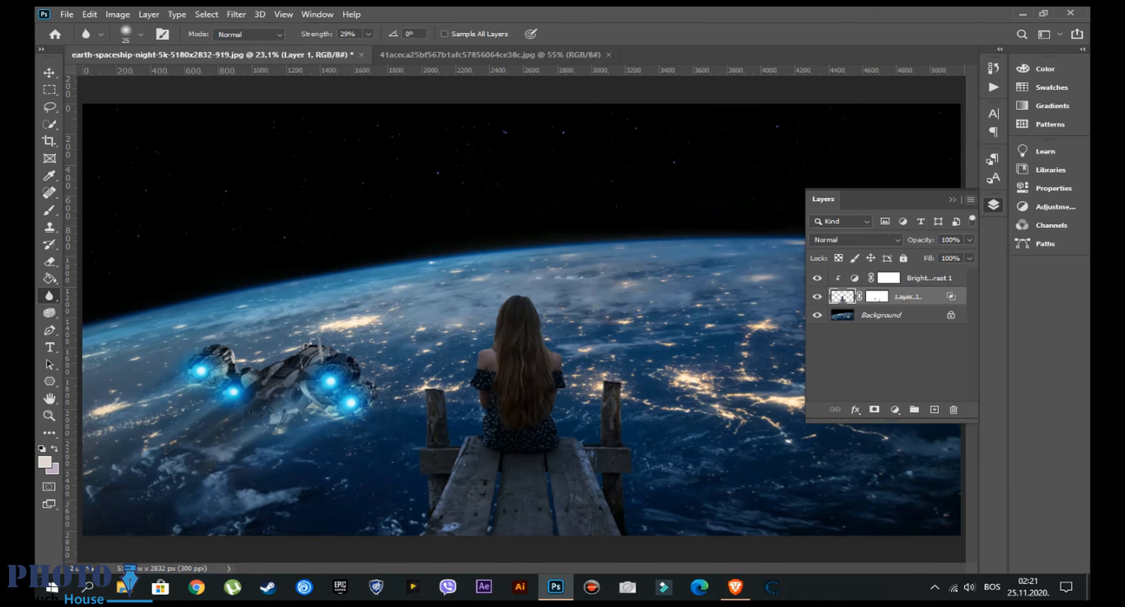
Merge all layers of the composite into the single Background layer
left_click(953, 200)
scroll(521, 318, "down", 1)
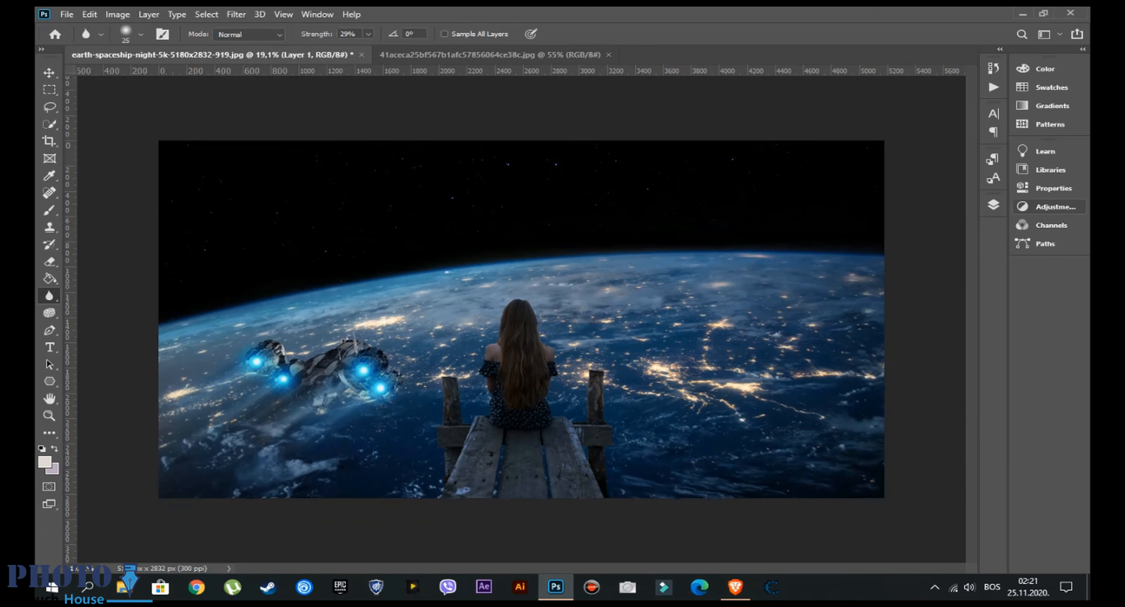
left_click(994, 205)
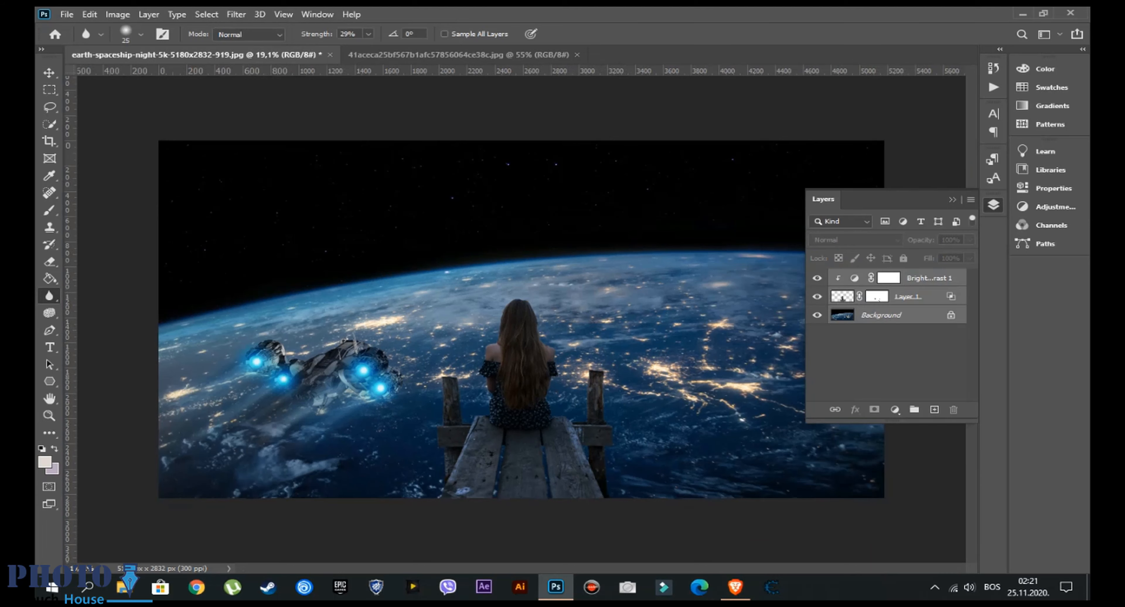
left_click(766, 405)
Start the Camera Raw filter on the merged image and set its temperature to -14 and tint to +3
left_click(236, 14)
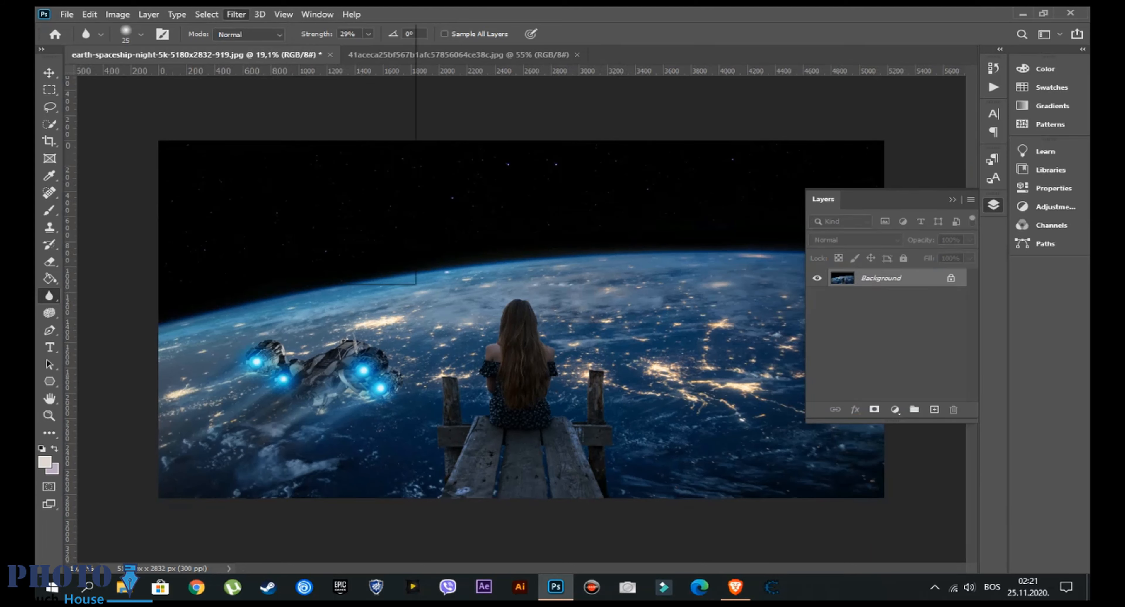
left_click(279, 92)
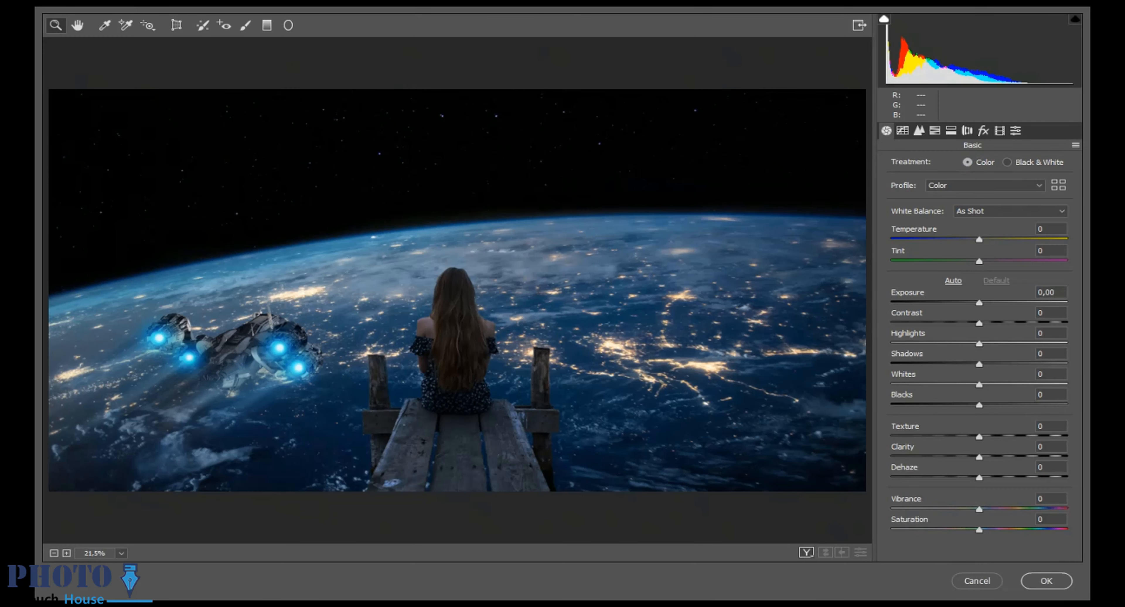
left_click_drag(979, 240, 983, 261)
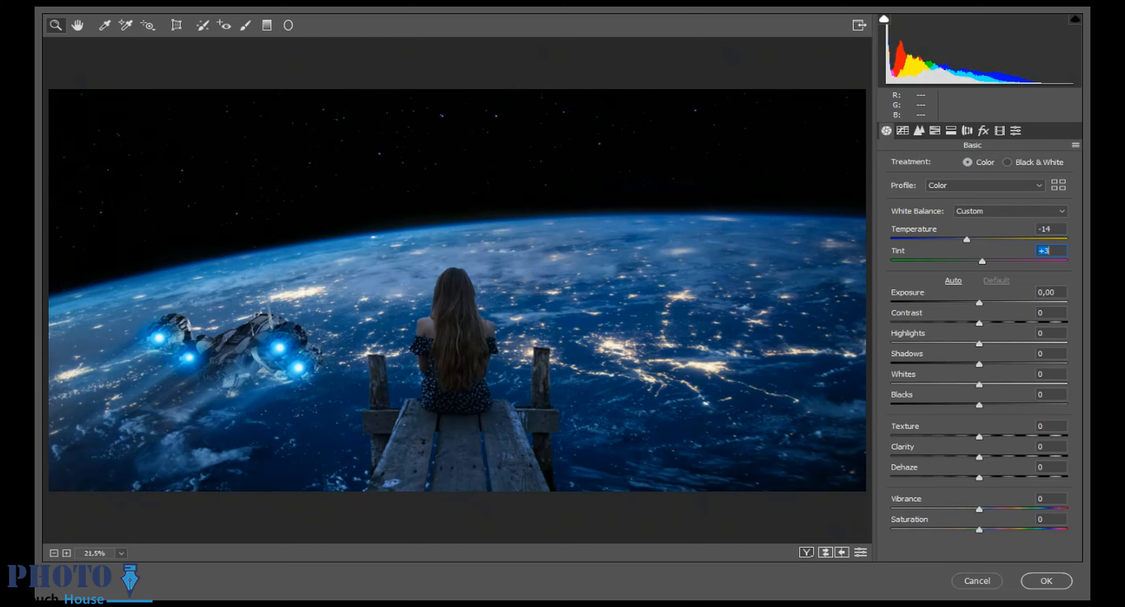
Set exposure to -0.30, contrast to +32, highlights to +27, shadows to +8, whites to +20, blacks to -7 and clarity to +12
left_click_drag(979, 302, 1003, 343)
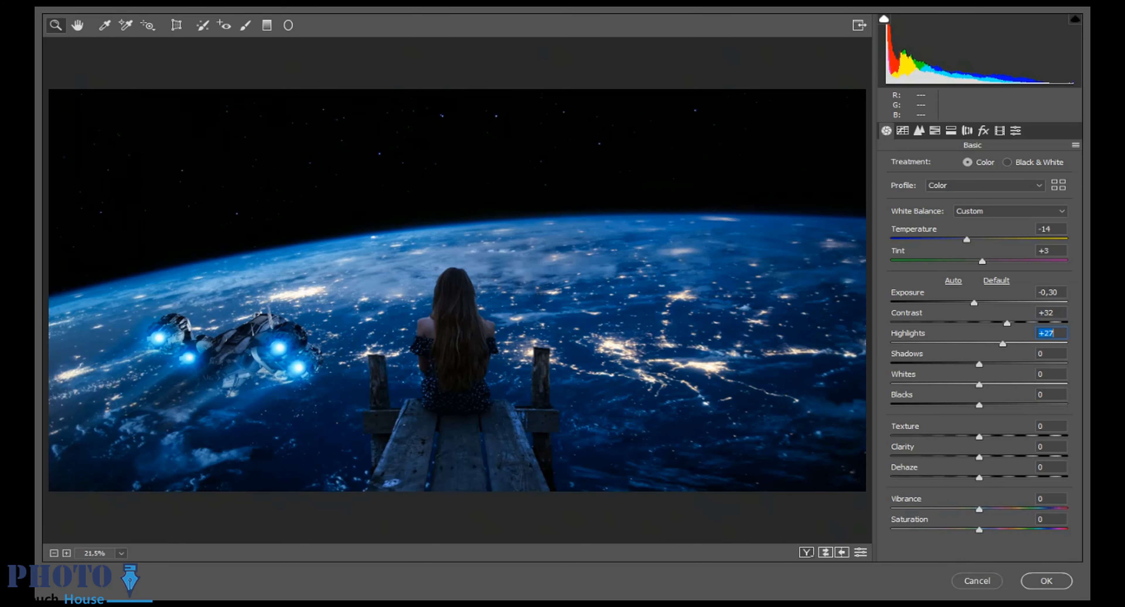
left_click_drag(979, 364, 986, 364)
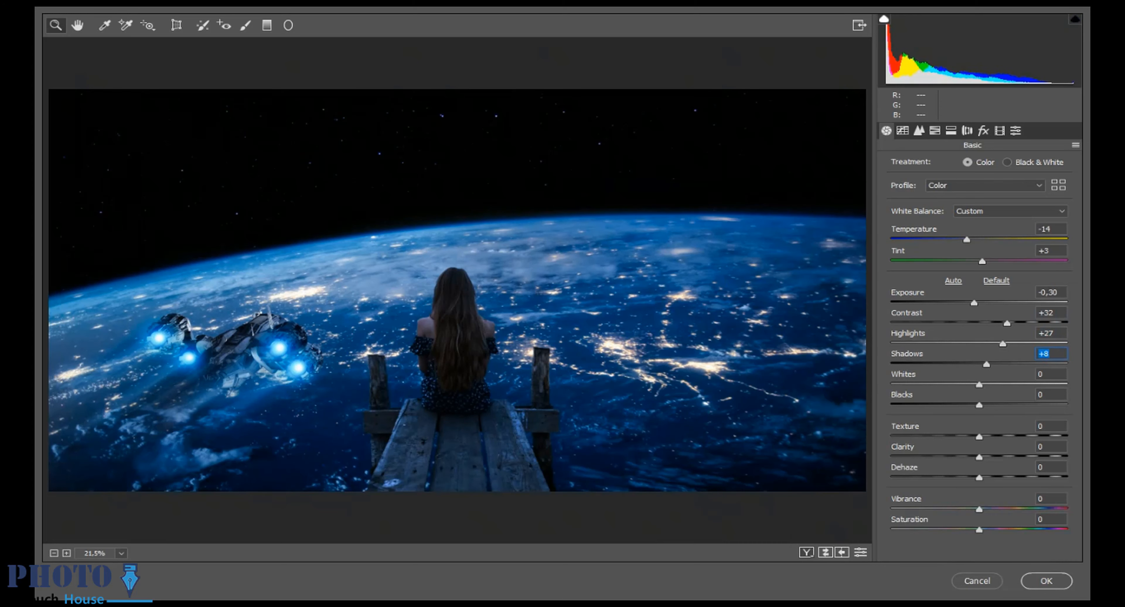
mouse_move(979, 384)
left_mouse_down()
mouse_move(997, 385)
mouse_move(974, 405)
left_mouse_up()
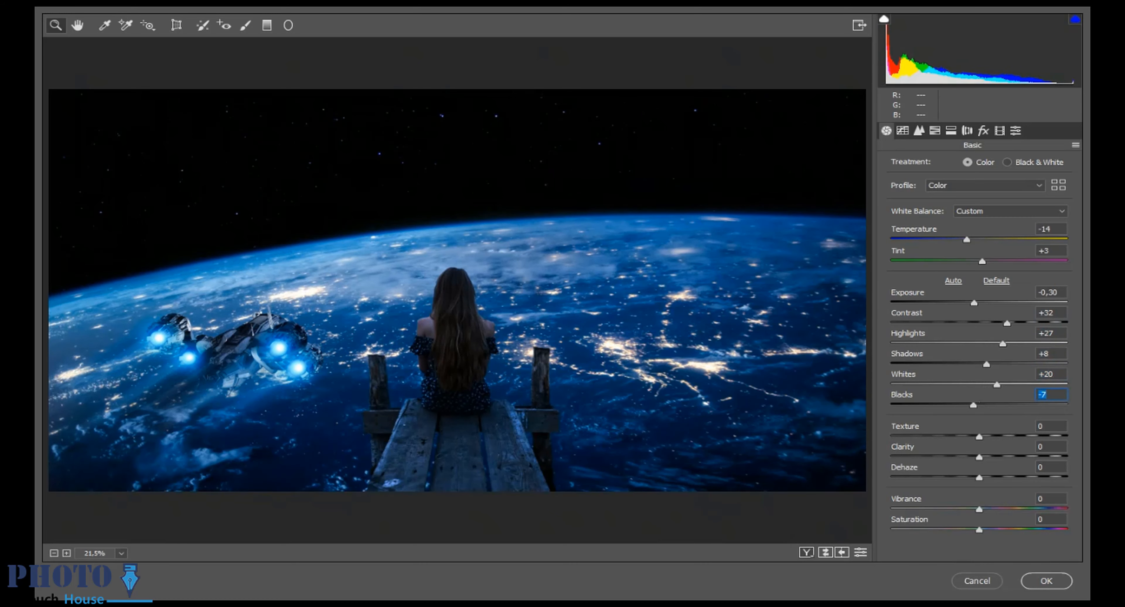
left_click_drag(980, 456, 990, 457)
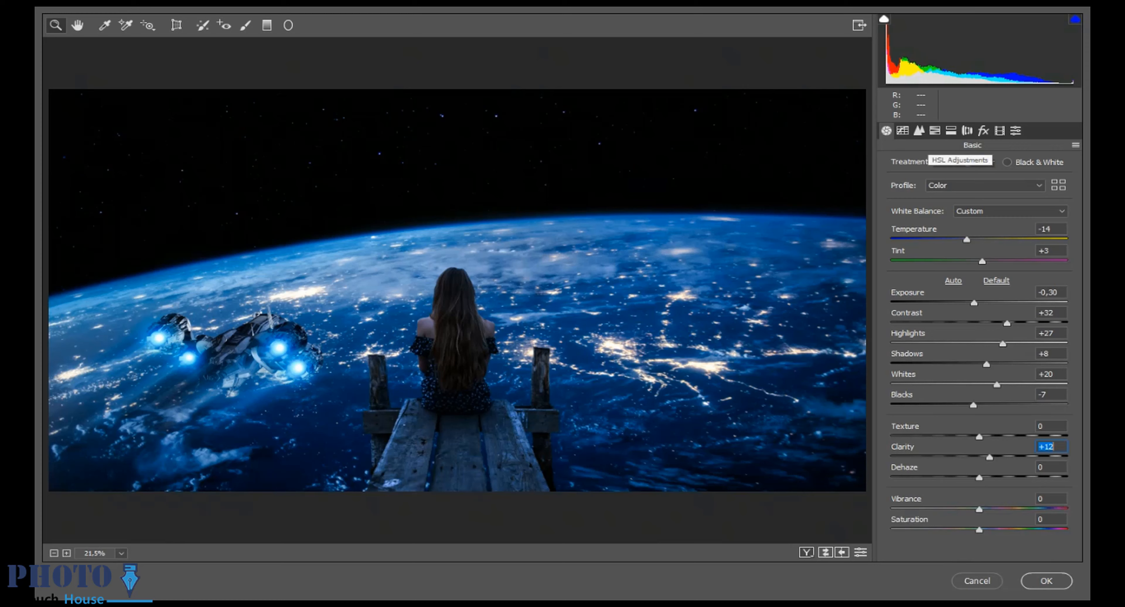
In the HSL adjustments, raise the luminance of the blues and set their saturation to +8
left_click(934, 130)
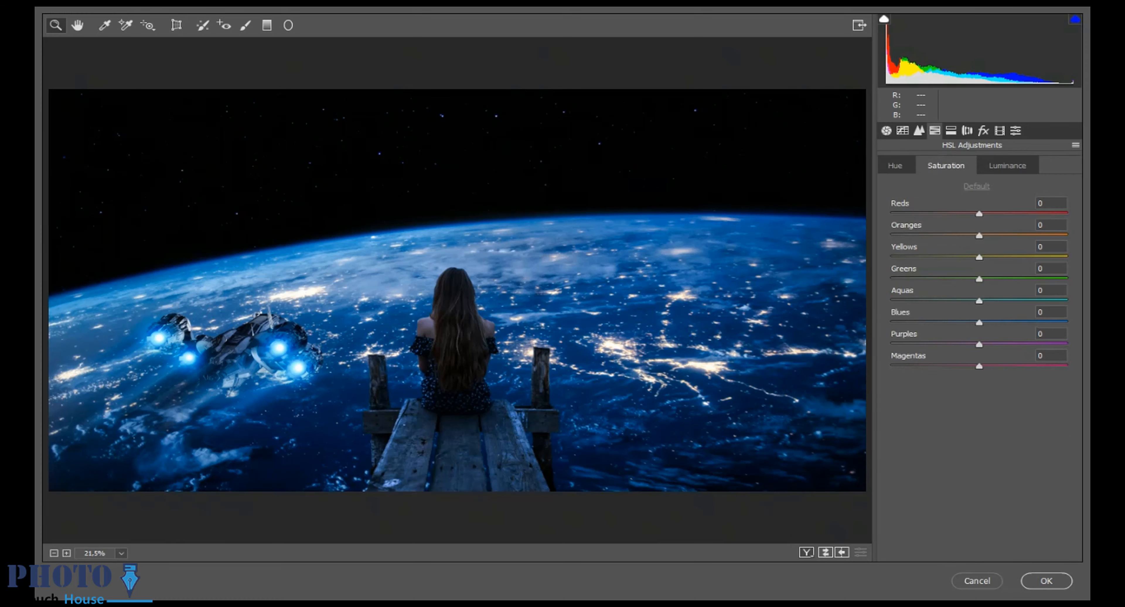
left_click(1007, 165)
mouse_move(979, 322)
left_mouse_down()
mouse_move(1002, 322)
mouse_move(964, 322)
mouse_move(995, 322)
left_mouse_up()
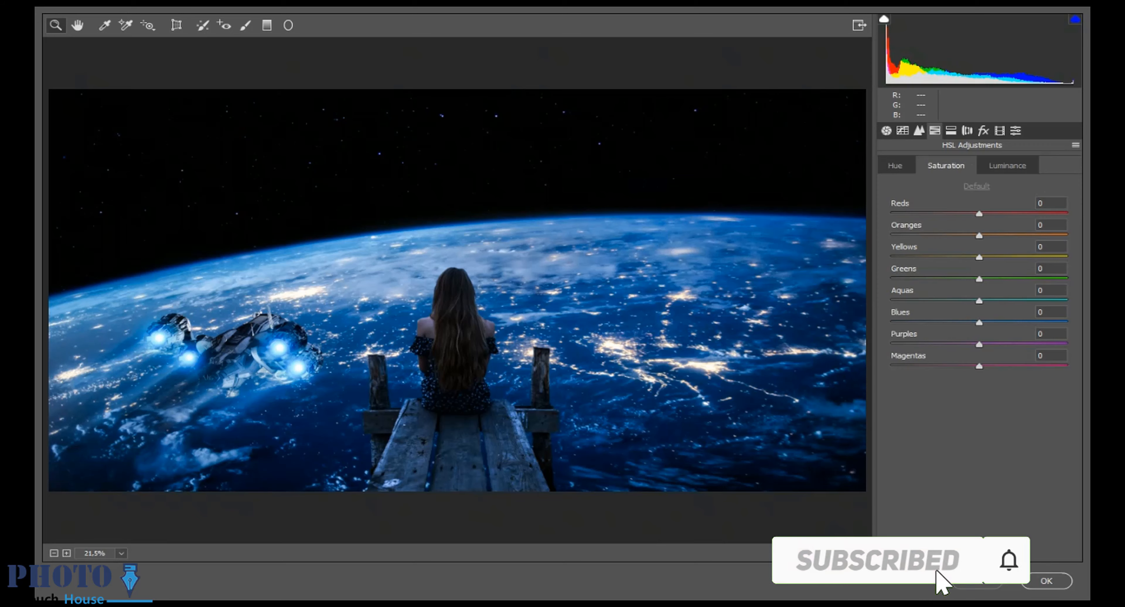
mouse_move(1005, 323)
left_mouse_down()
mouse_move(923, 323)
mouse_move(1035, 322)
mouse_move(987, 322)
left_mouse_up()
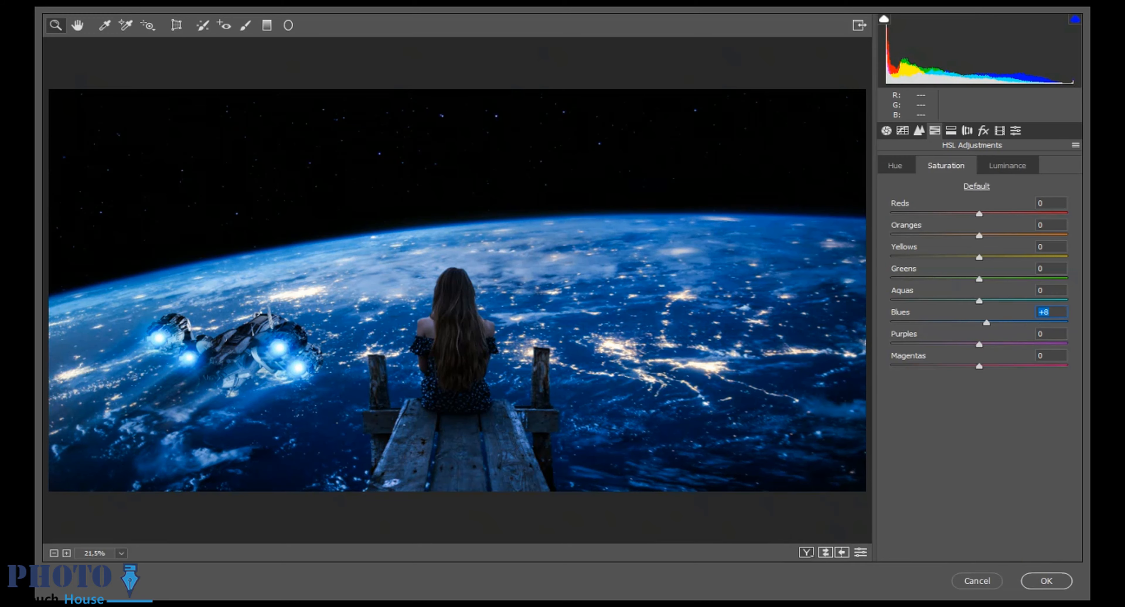